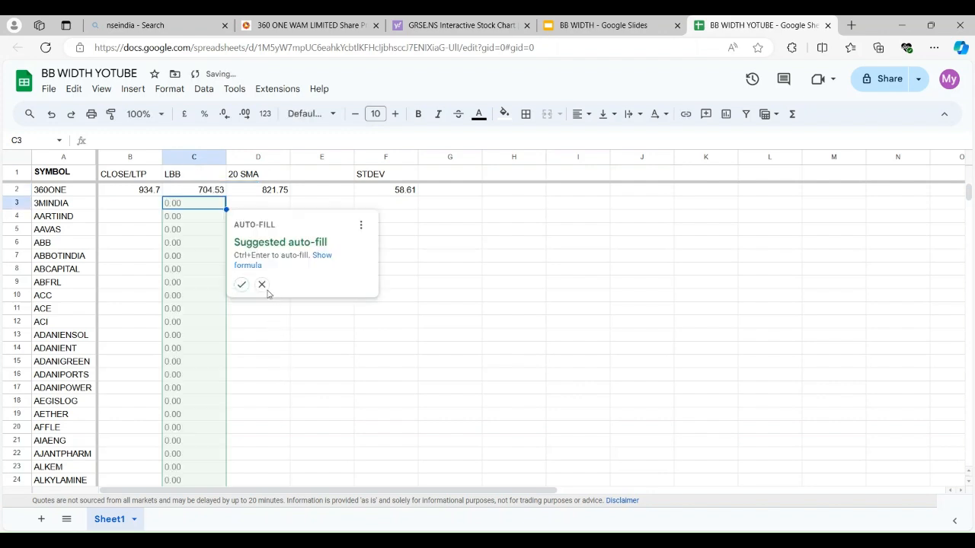
Dismiss the auto-fill suggestion for the LBB column and format cell C2 with the Number format
click(261, 284)
click(194, 190)
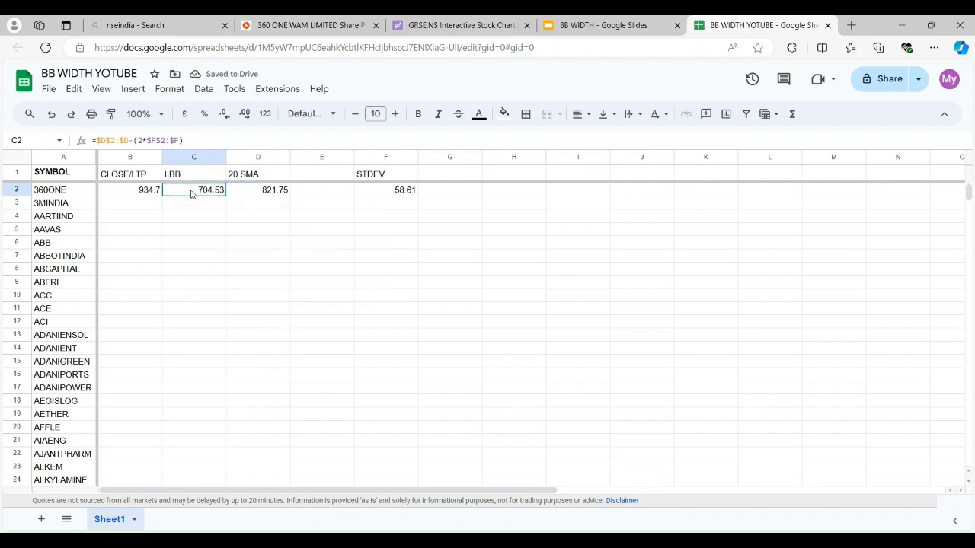
click(102, 92)
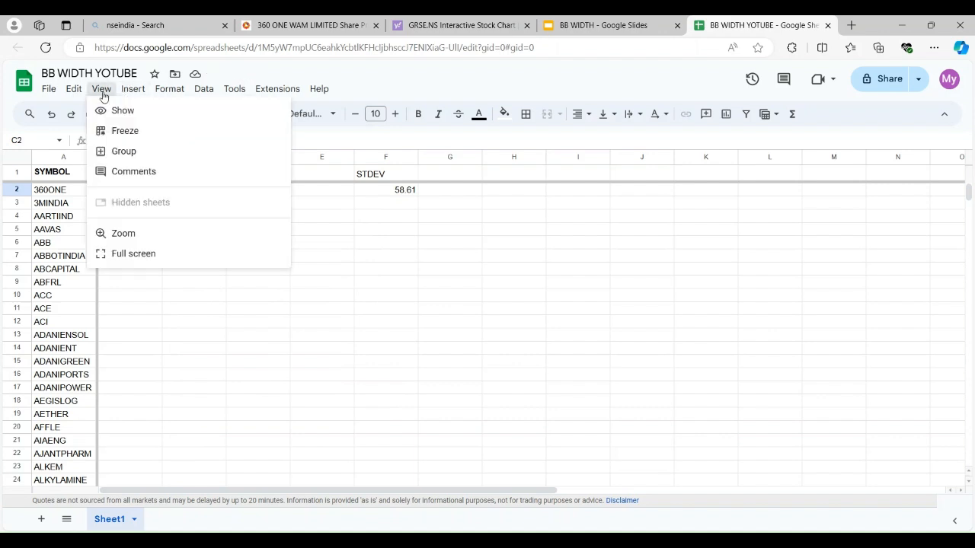
mouse_move(169, 89)
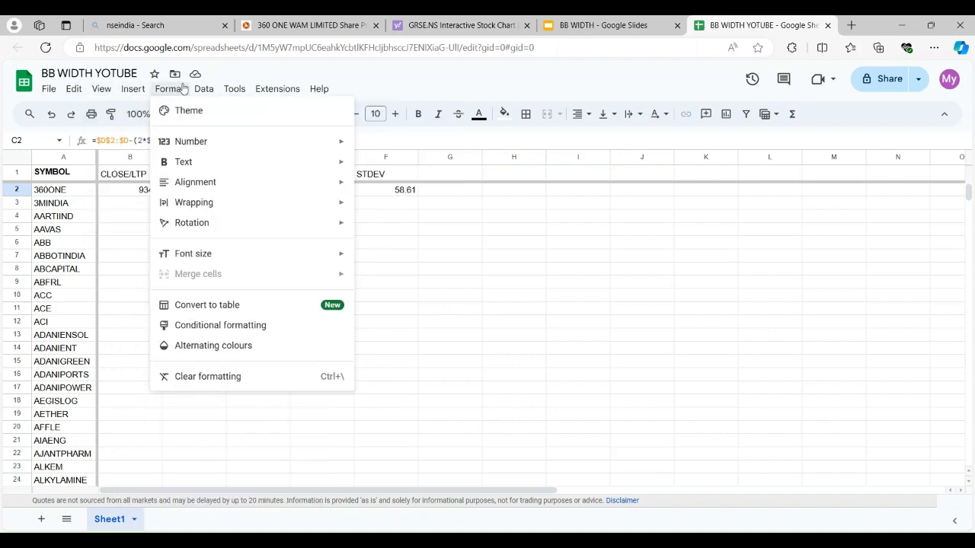
mouse_move(235, 142)
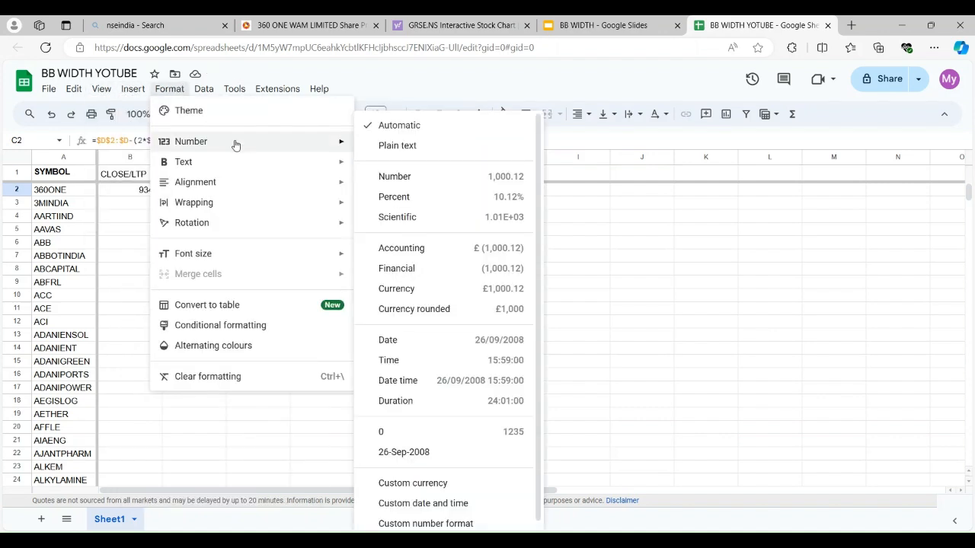
click(409, 179)
click(511, 290)
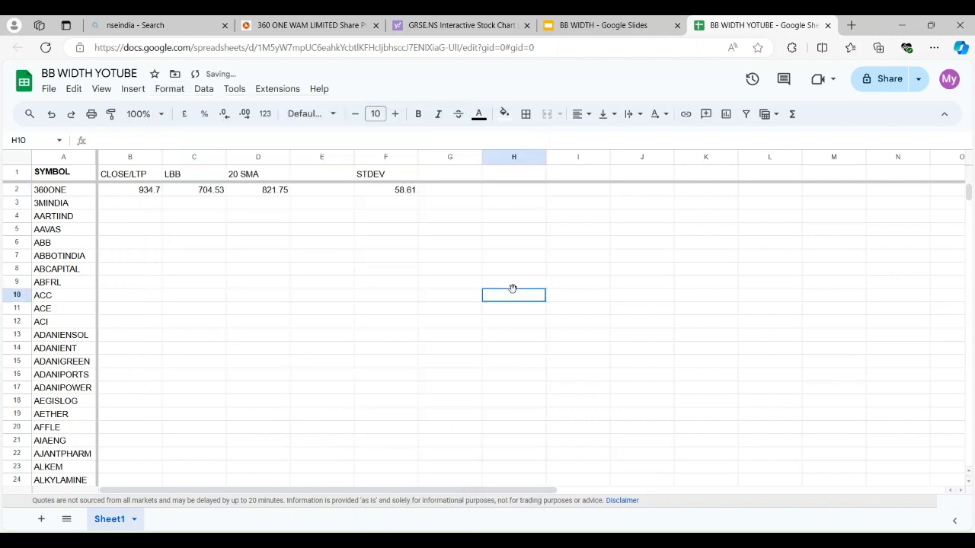
Switch to the BB WIDTH Google Slides deck and copy the column E formula without its equals sign: $D$2:$D+(2*$F$2:$F)
click(603, 25)
click(106, 256)
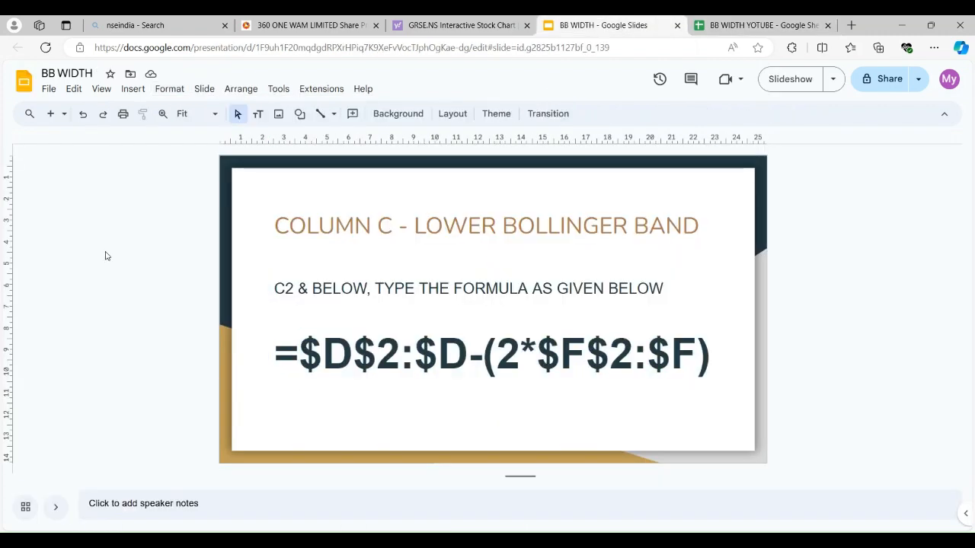
key(Page_Down)
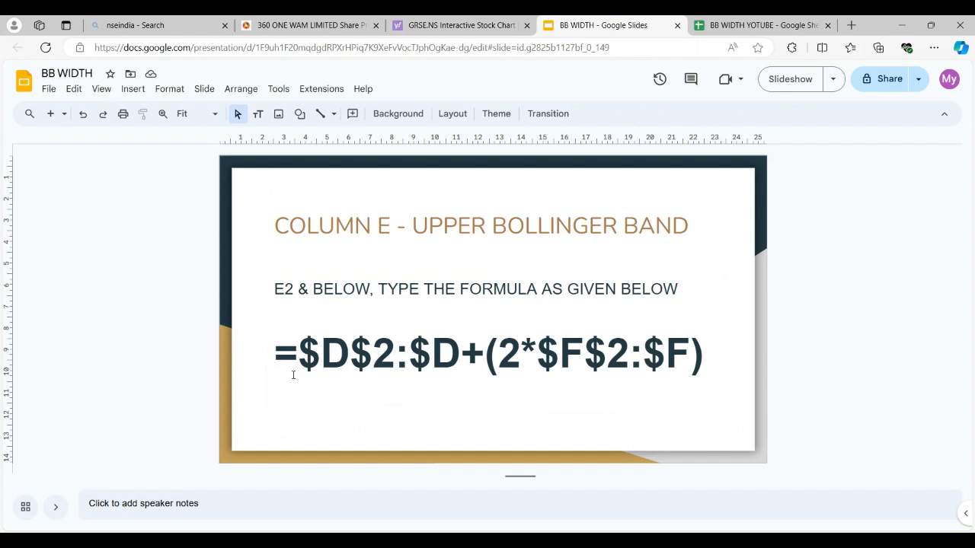
click(297, 361)
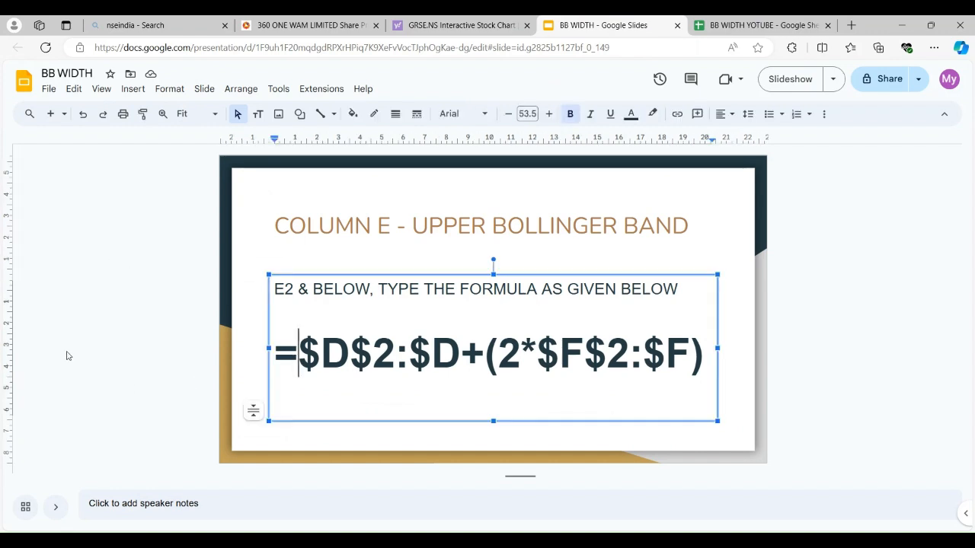
key(shift+Right)
key(shift+Right)
key(shift+Right)
key(shift+Right)
key(shift+Right)
key(shift+Right)
key(shift+Right)
key(shift+Right)
key(shift+Right)
key(shift+Right)
key(shift+Right)
key(shift+Right)
key(shift+Right)
key(shift+Right)
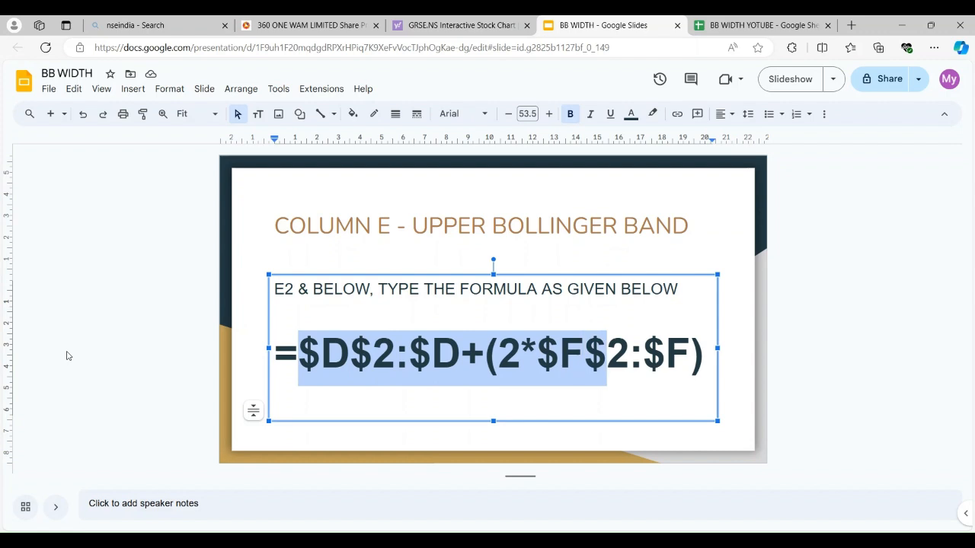
key(shift+Right)
key(shift+Right)
key(shift+Right)
key(shift+Right)
key(shift+Right)
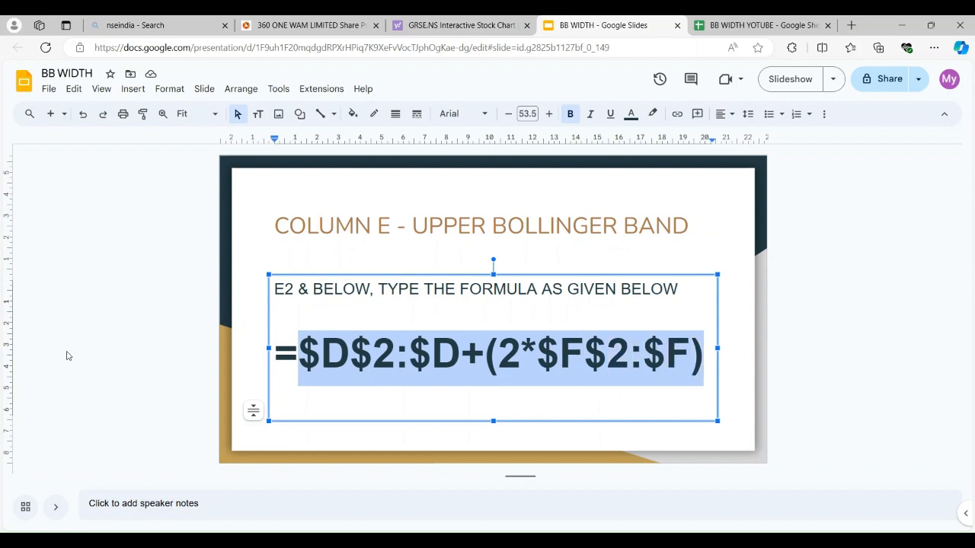
click(81, 332)
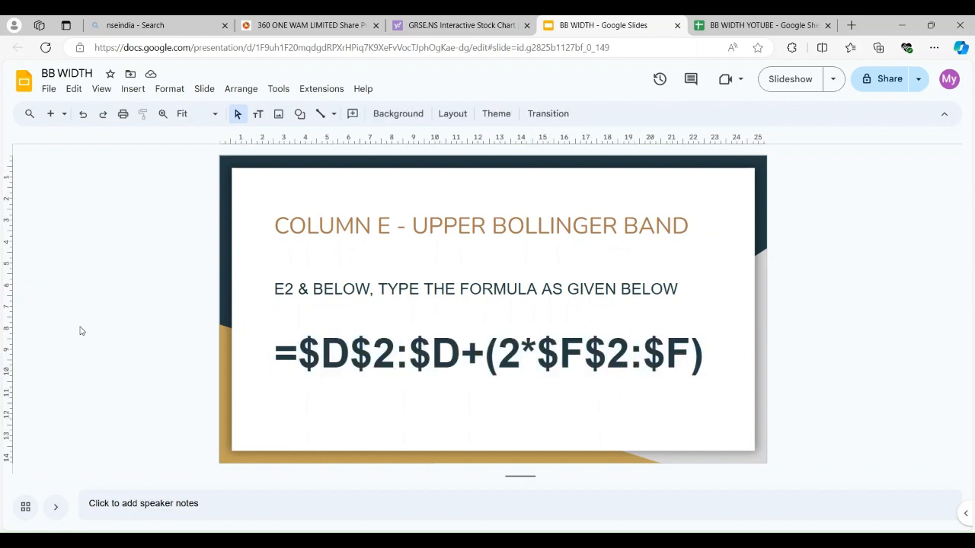
Switch back to the BB WIDTH YOTUBE Google Sheet and enter the header UBB in cell E1
click(756, 26)
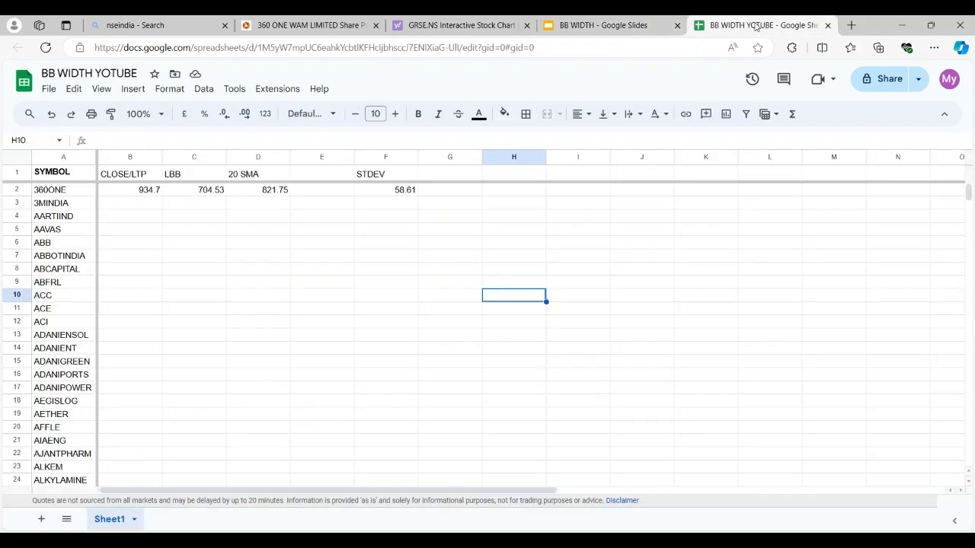
click(324, 178)
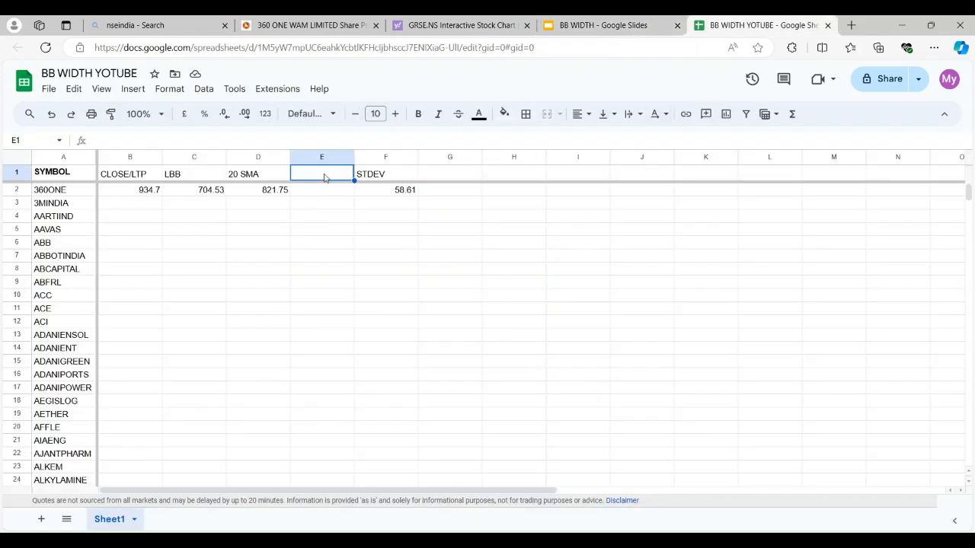
text(UBB)
key(Return)
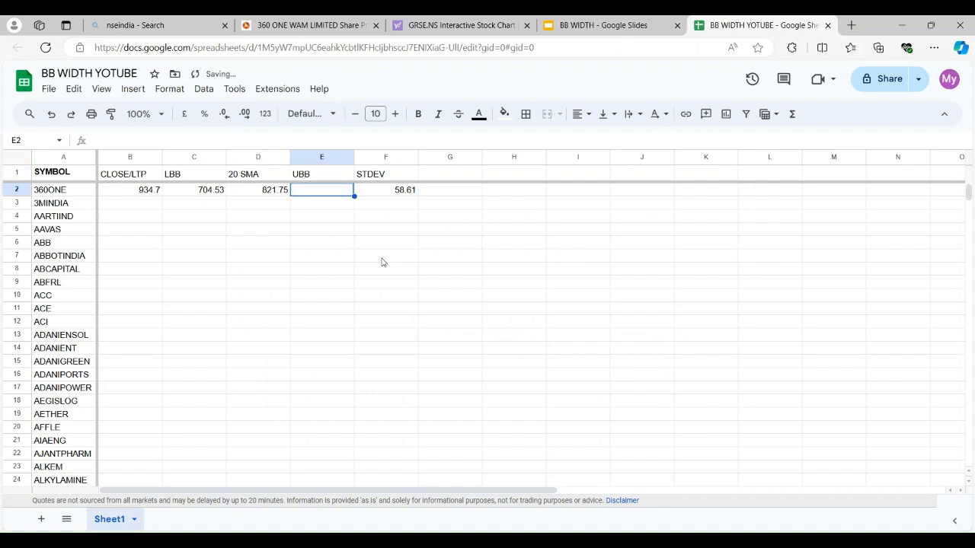
Enter the upper band formula =$D$2:$D+(2*$F$2:$F) in cell E2 and reject the suggested auto-fill
text(=)
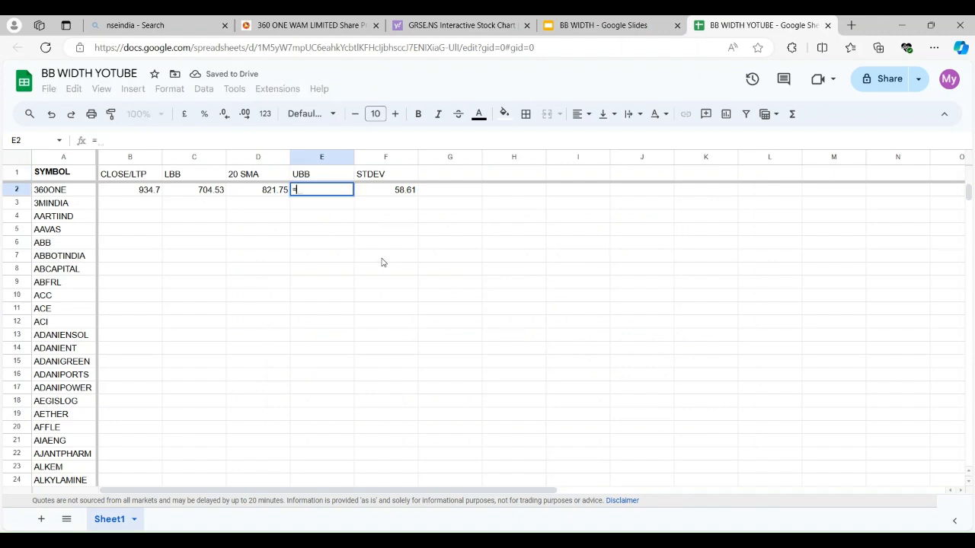
text(D2+(2*F2))
key(Return)
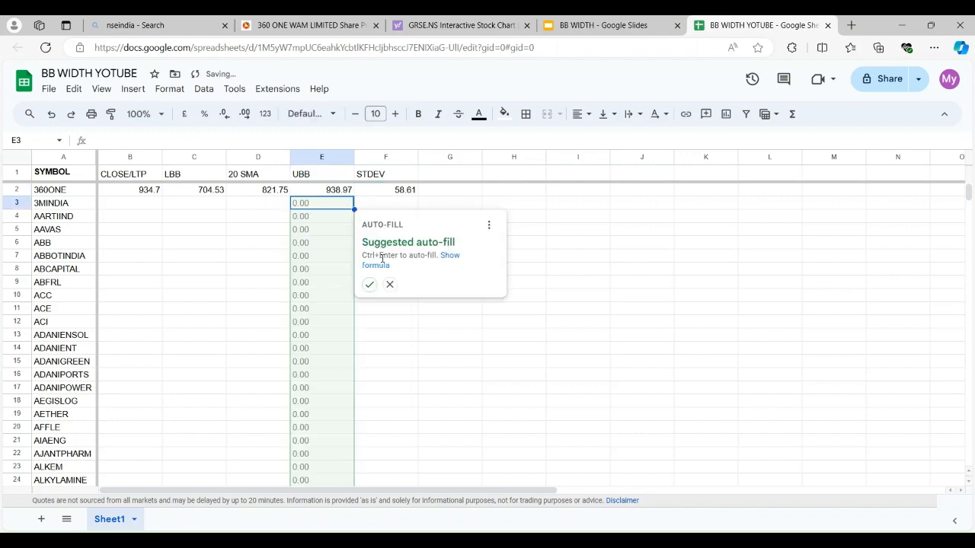
click(390, 284)
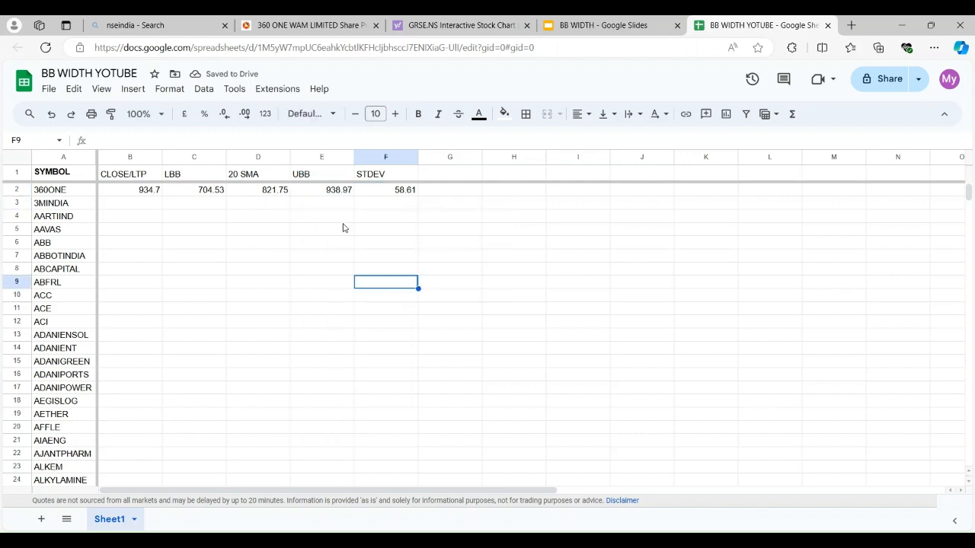
Format the UBB value in cell E2 with the Number format
click(339, 196)
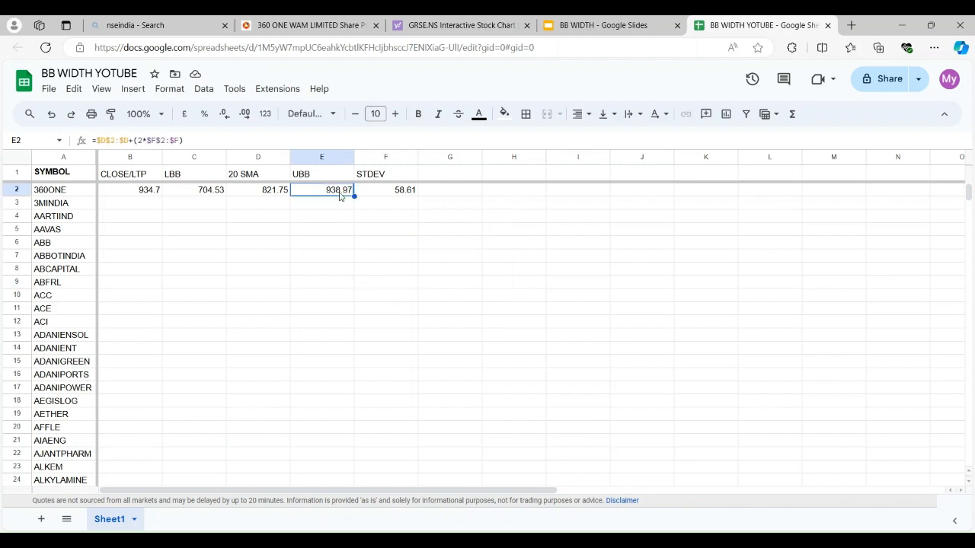
click(156, 91)
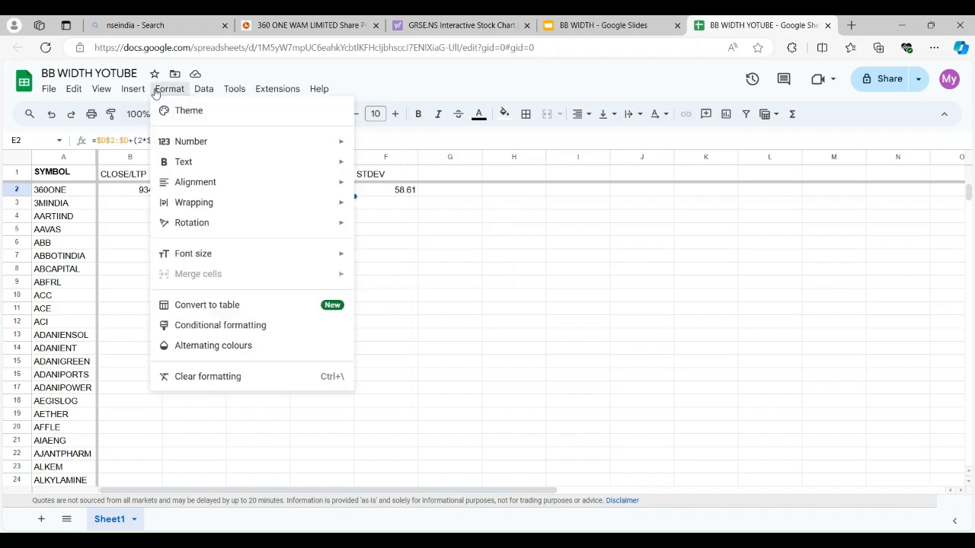
mouse_move(246, 144)
click(435, 181)
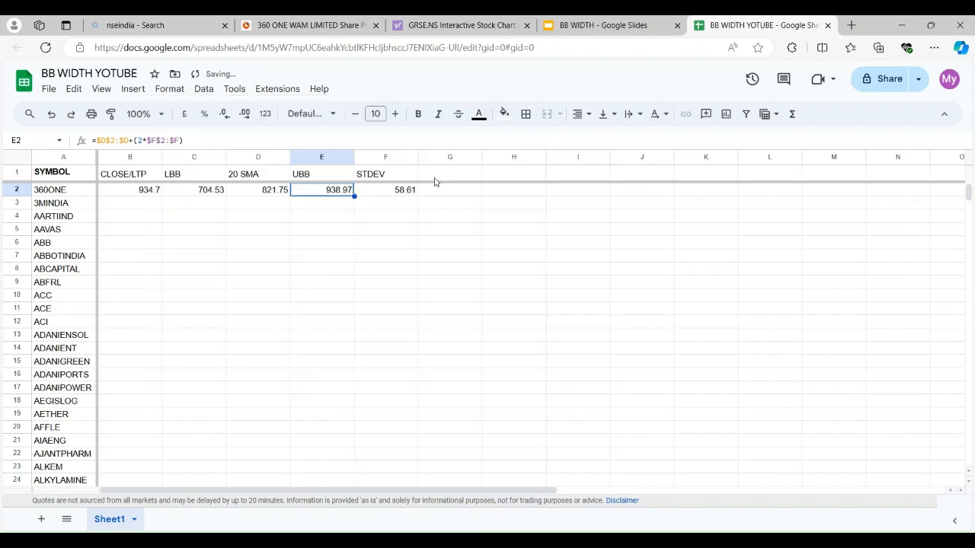
click(467, 296)
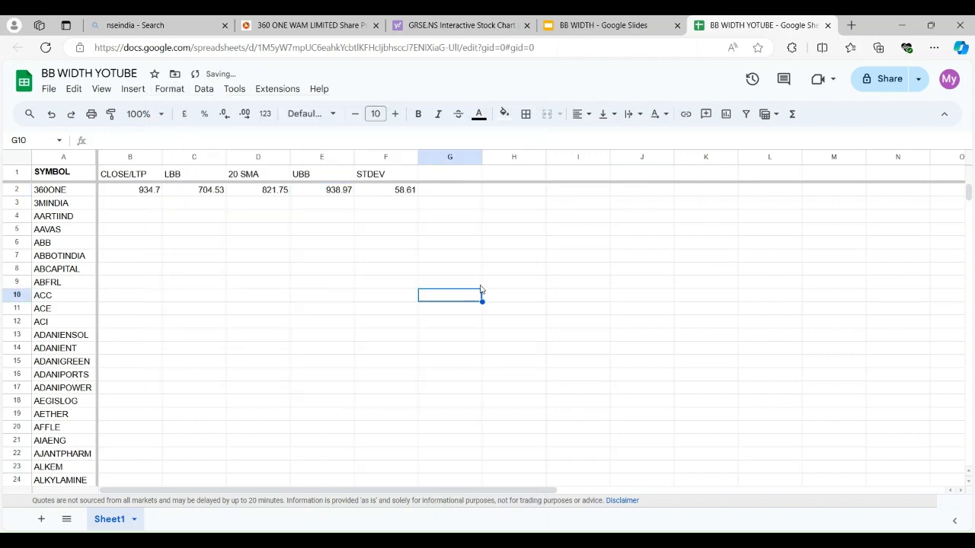
Switch to the BB WIDTH Google Slides deck and copy the column G formula without its equals sign: (($E$2:$E-$C$2:$C)/$D$2:$D)*100
click(623, 26)
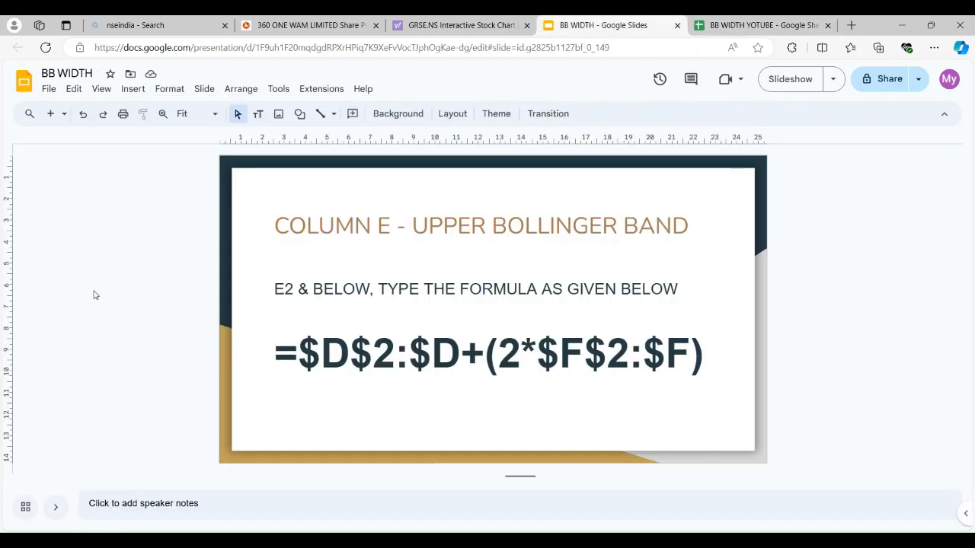
key(Page_Down)
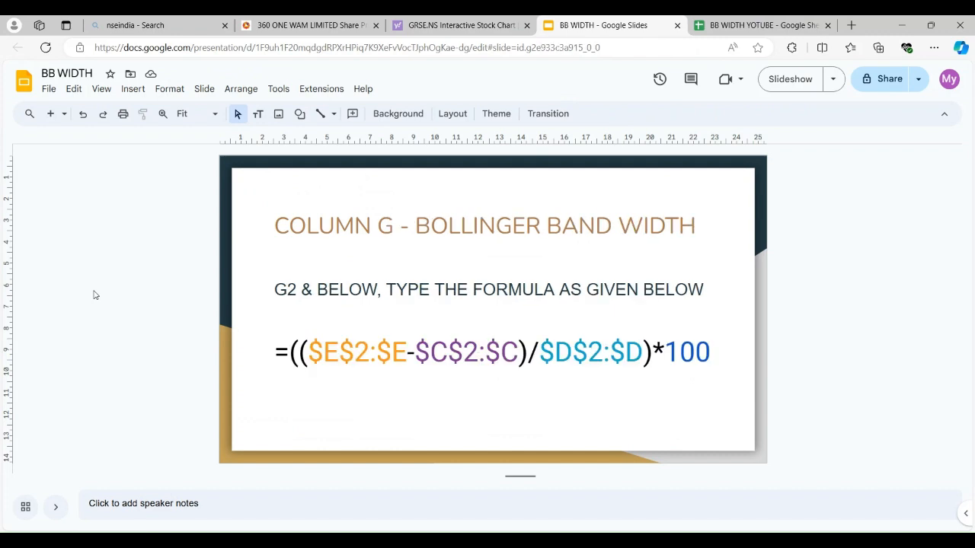
click(291, 352)
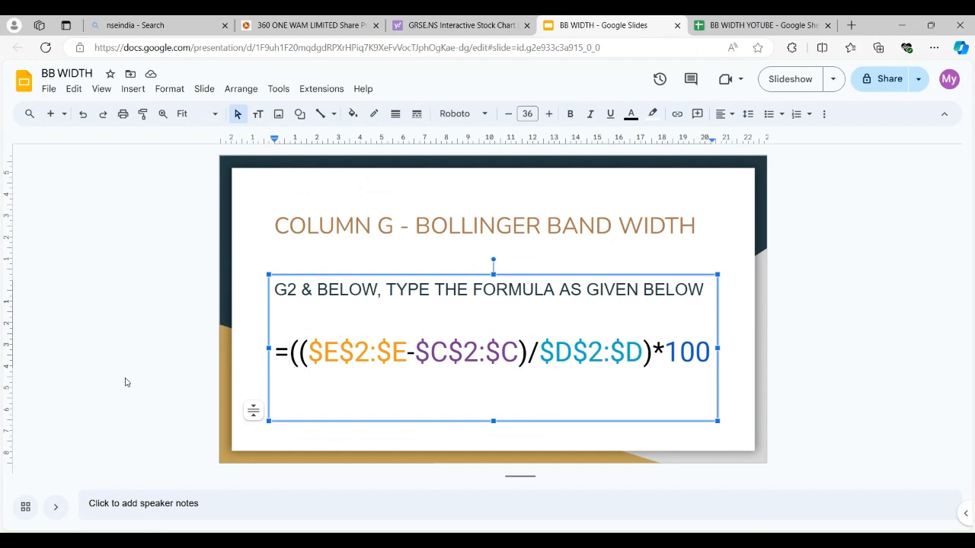
key(shift+Right)
key(shift+Right)
key(shift+Right)
key(shift+Right)
key(shift+Right)
key(shift+Right)
key(shift+Right)
key(shift+Right)
key(shift+Right)
key(shift+Right)
key(shift+Right)
key(shift+Right)
key(shift+Right)
key(shift+Right)
key(shift+Right)
key(shift+Right)
key(shift+Right)
key(shift+Right)
key(shift+Right)
key(shift+Right)
key(shift+Right)
key(shift+Right)
key(shift+Right)
key(shift+Right)
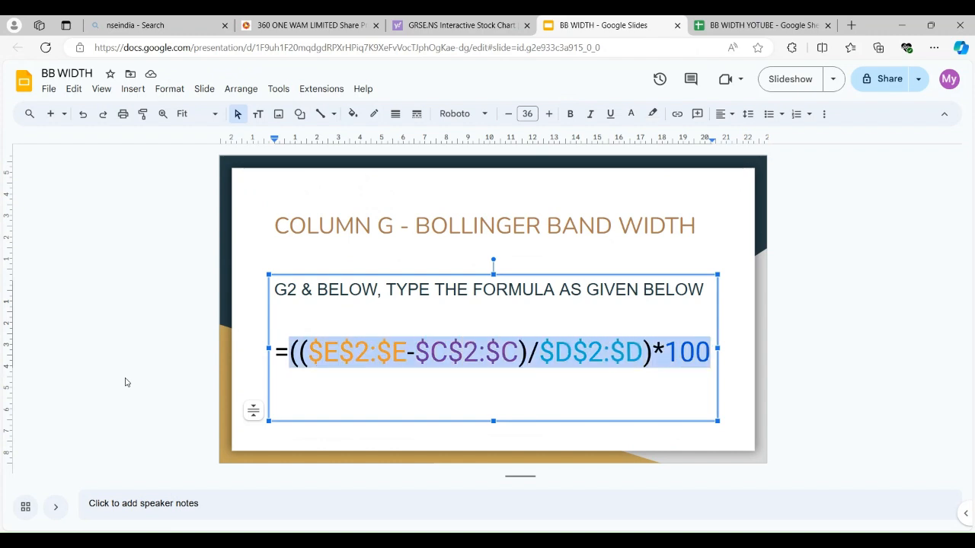
click(118, 310)
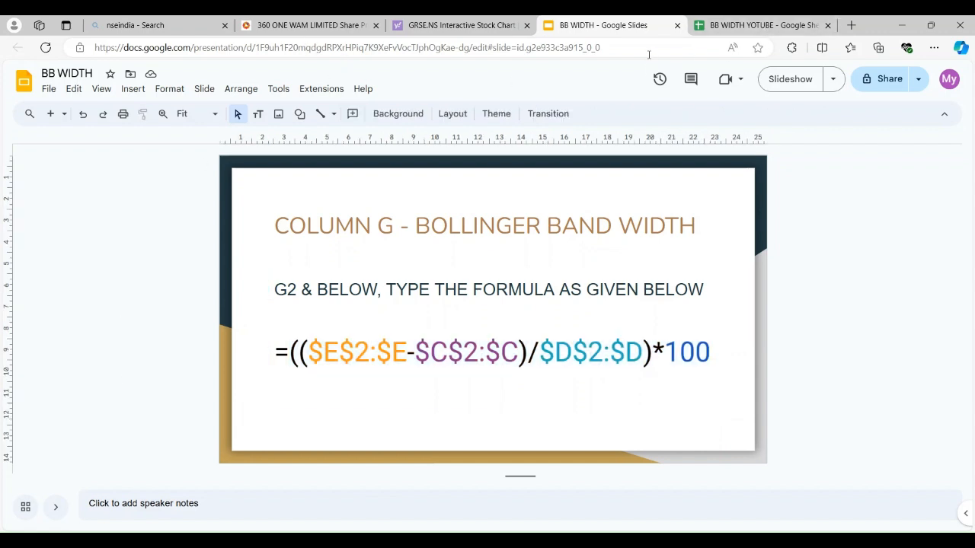
Switch back to the BB WIDTH YOTUBE Google Sheet and enter the header BB WIDTH in cell G1
click(723, 30)
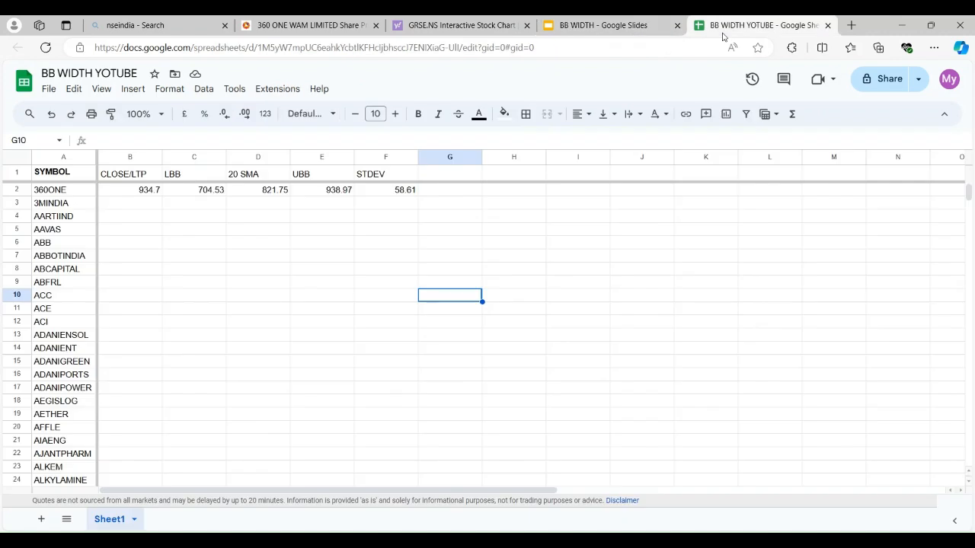
click(440, 177)
text(BB)
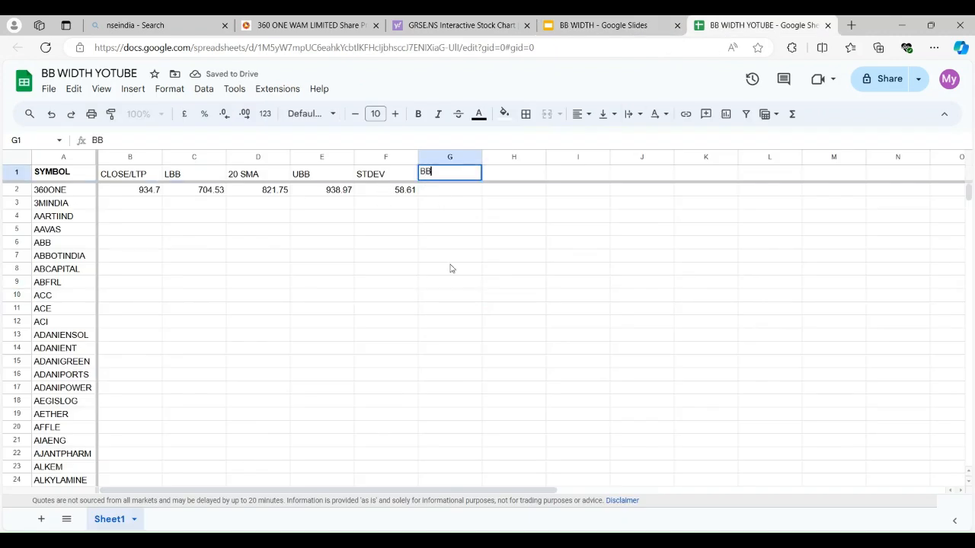
text( WIDTH)
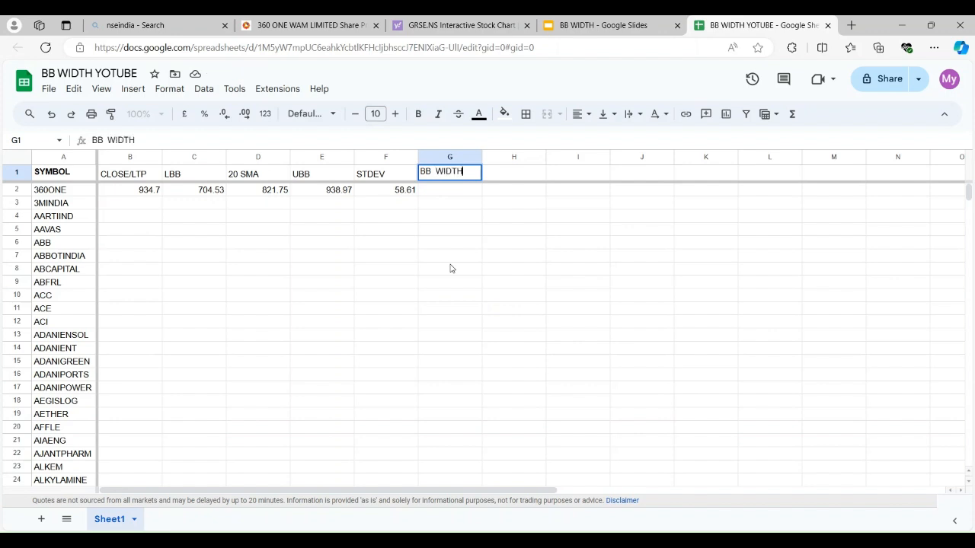
key(Return)
Enter the band width formula =(($E$2:$E-$C$2:$C)/$D$2:$D)*100 in cell G2
text(=)
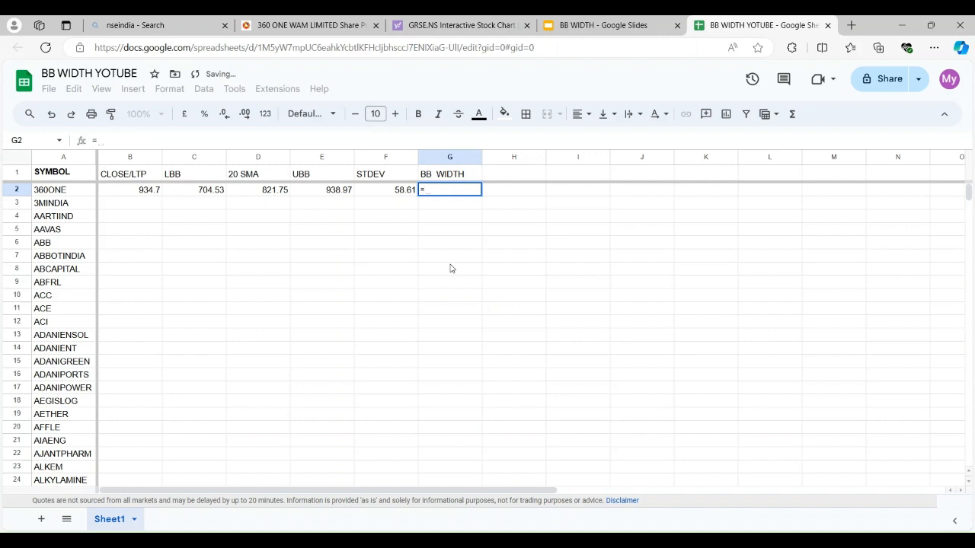
text((E2-C2)/D2*100)
key(Return)
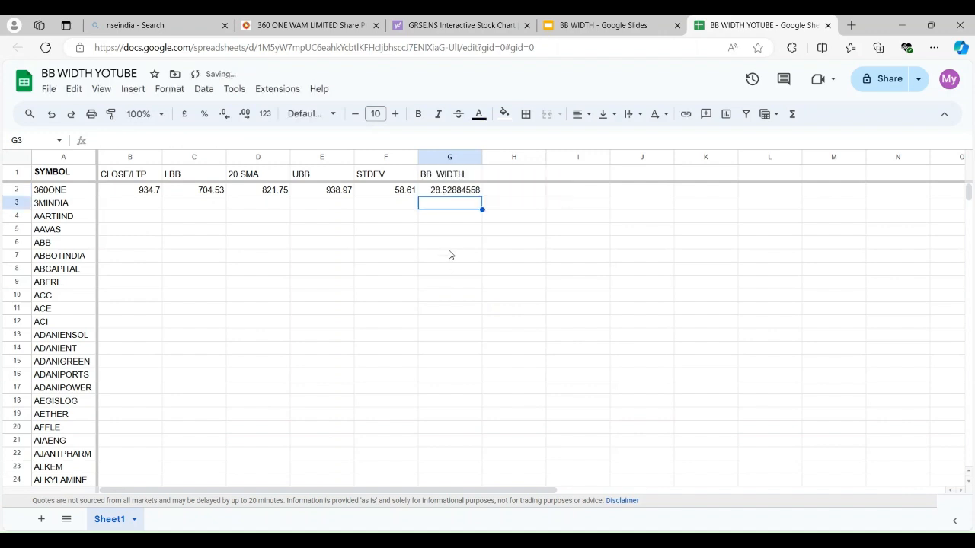
Format the BB WIDTH value in cell G2 with the Number format
key(Up)
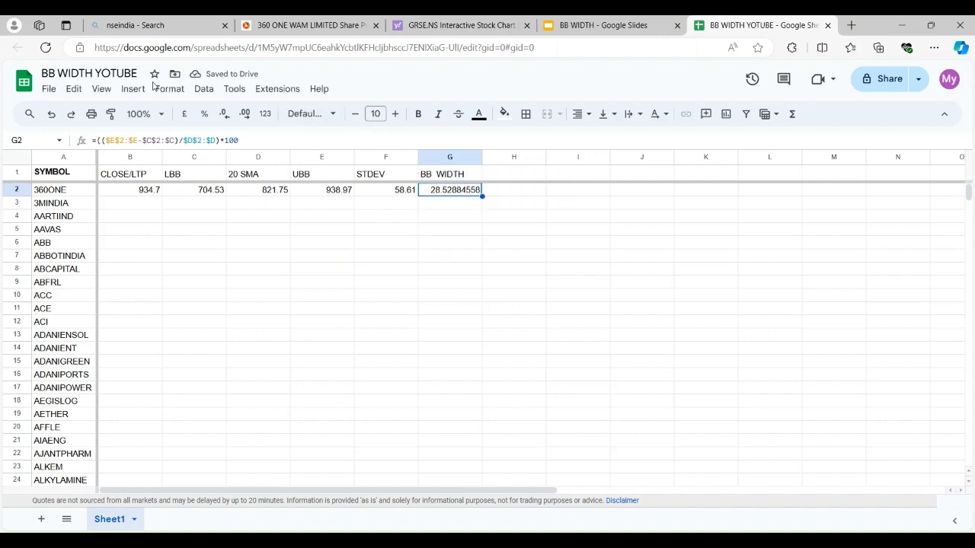
click(162, 91)
mouse_move(317, 142)
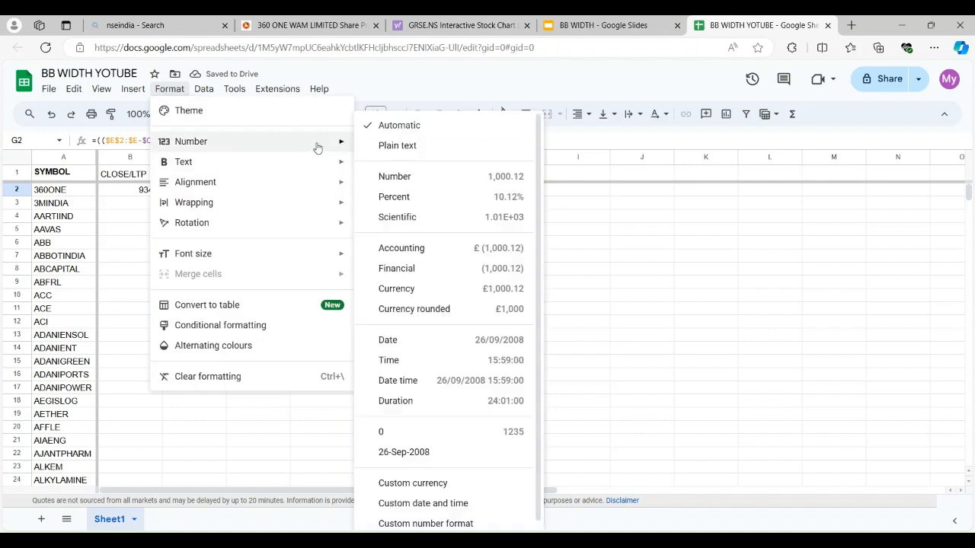
click(424, 180)
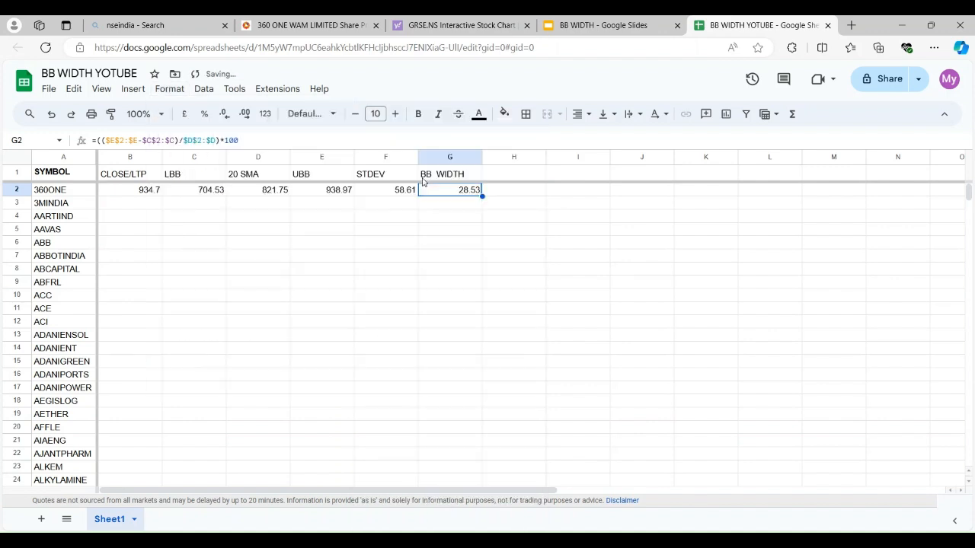
click(213, 308)
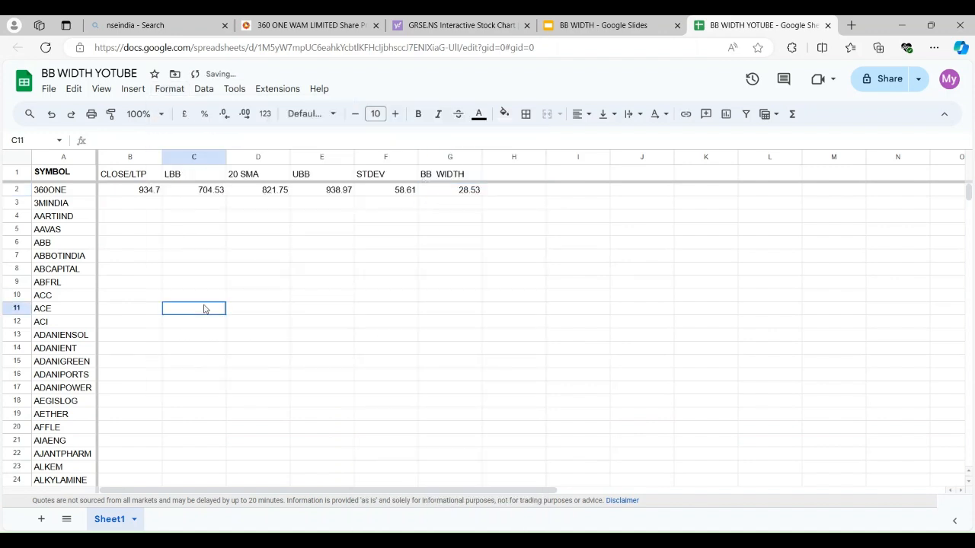
click(123, 196)
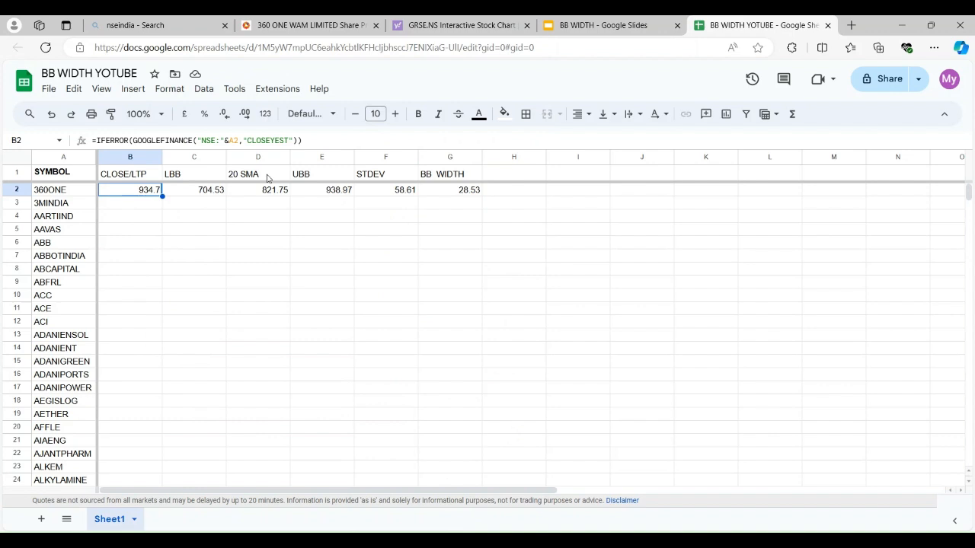
click(313, 179)
click(382, 177)
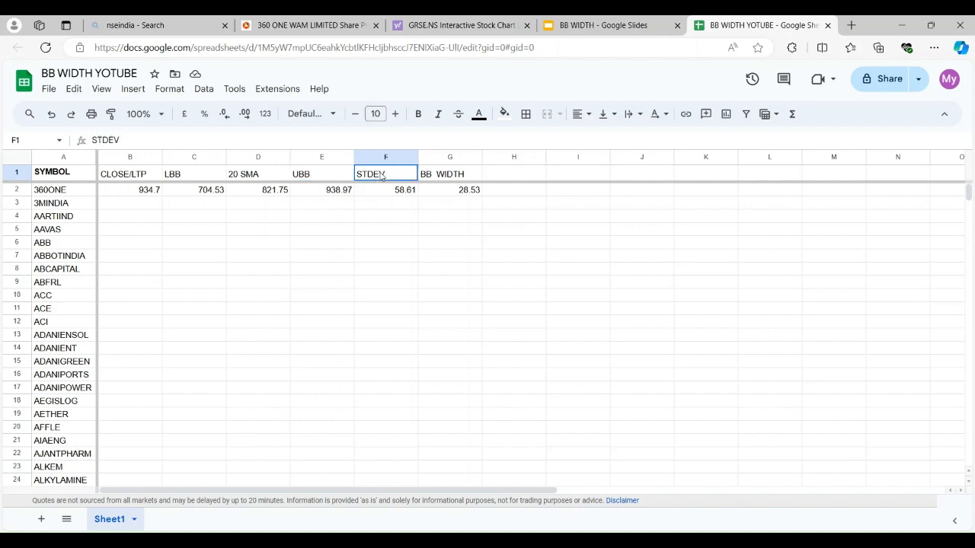
click(425, 174)
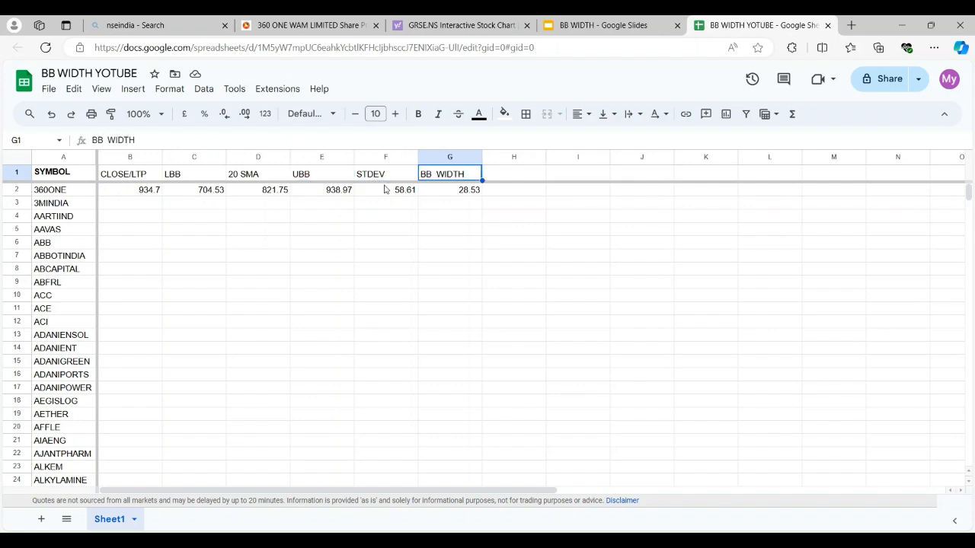
Copy the formulas in row 2 from CLOSE/LTP to BB WIDTH, range B2:G2
click(131, 194)
key(shift+Right)
key(shift+Right)
key(shift+Right)
key(shift+Right)
key(shift+Right)
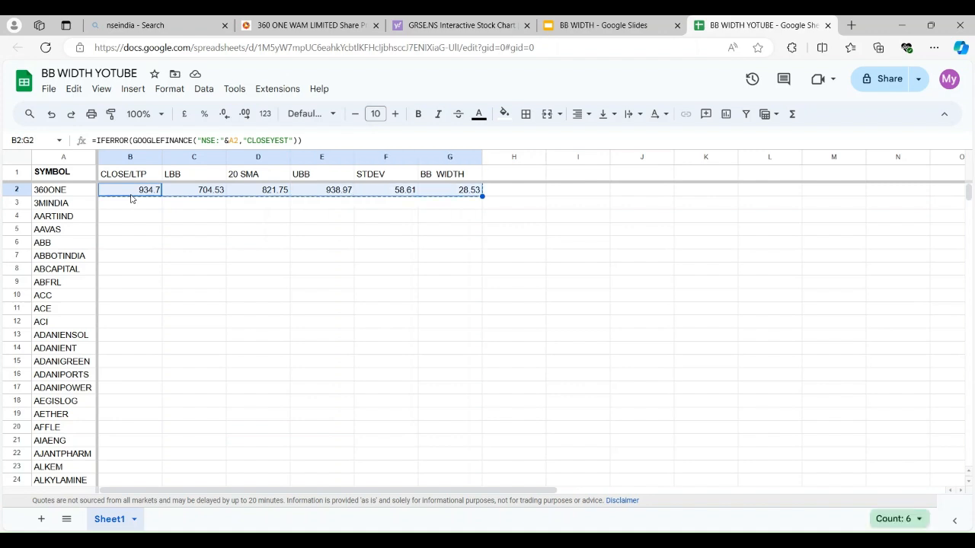
Paste the copied formulas into range B3:G502 so every symbol down to ZYDUSLIFE is covered
click(129, 208)
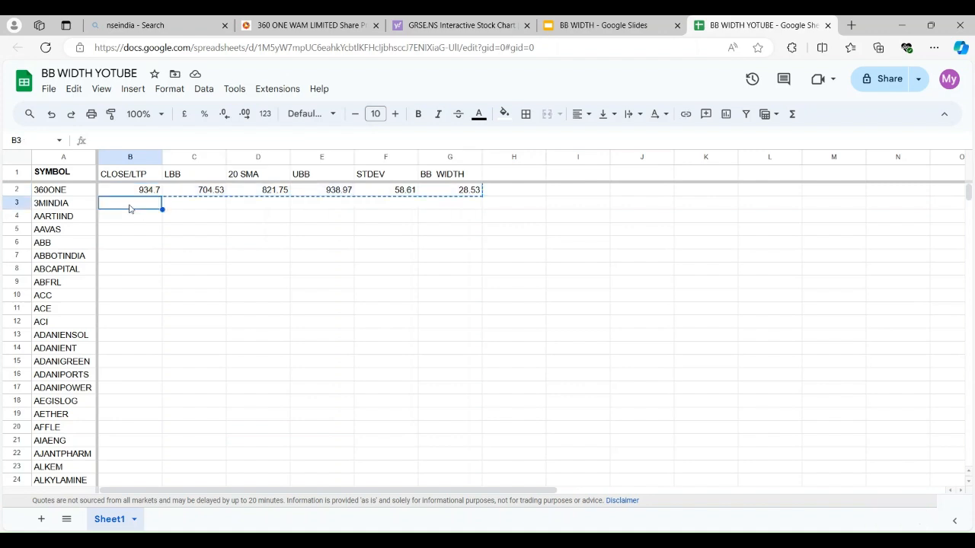
key(shift+Right)
key(shift+Right)
key(shift+Right)
key(shift+Right)
key(shift+Right)
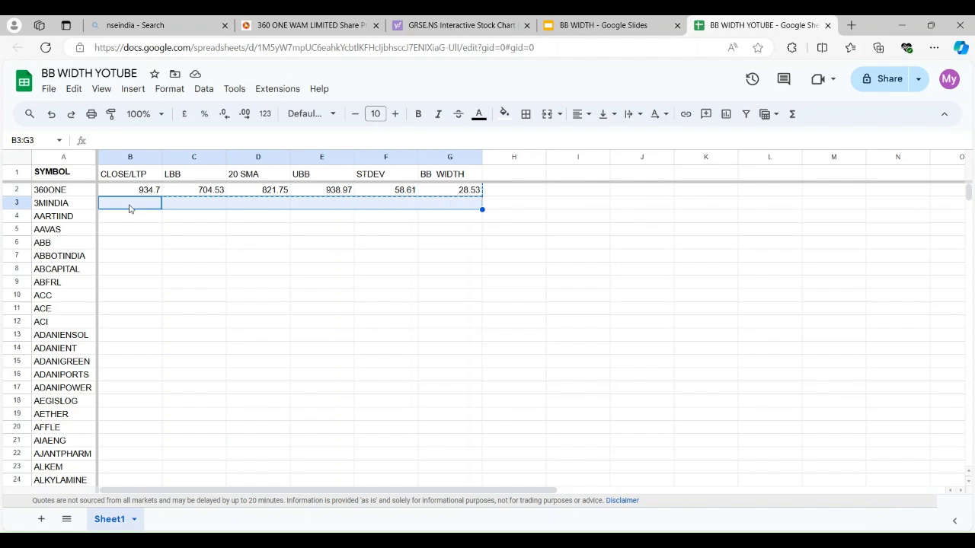
key(shift+Down)
key(shift+Down)
key(shift+Down)
key(shift+Down)
key(shift+Down)
key(shift+Down)
key(shift+Down)
key(shift+Down)
key(shift+Down)
key(shift+Down)
key(shift+Down)
key(shift+Down)
key(shift+Down)
key(shift+Down)
key(shift+Down)
key(shift+Down)
key(shift+Down)
key(shift+Down)
key(shift+Down)
key(shift+Down)
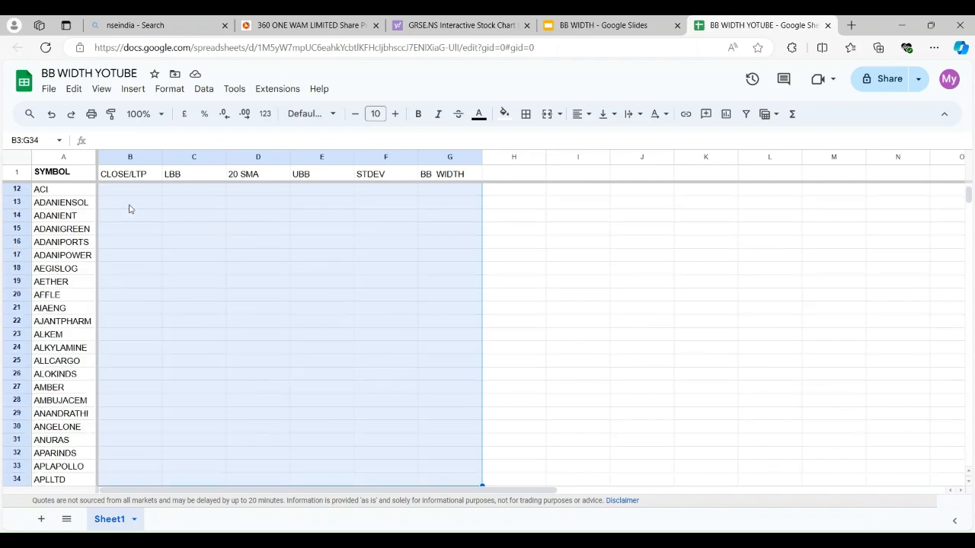
key(shift+Down)
key(shift+Down)
key(shift+Down)
key(shift+Down)
key(shift+Down)
key(shift+Down)
key(shift+Down)
key(shift+Down)
key(shift+Down)
key(shift+Down)
key(shift+Down)
key(shift+Down)
key(shift+Down)
key(shift+Down)
key(shift+Down)
key(shift+Down)
key(shift+Down)
key(shift+Down)
key(shift+Down)
key(shift+Down)
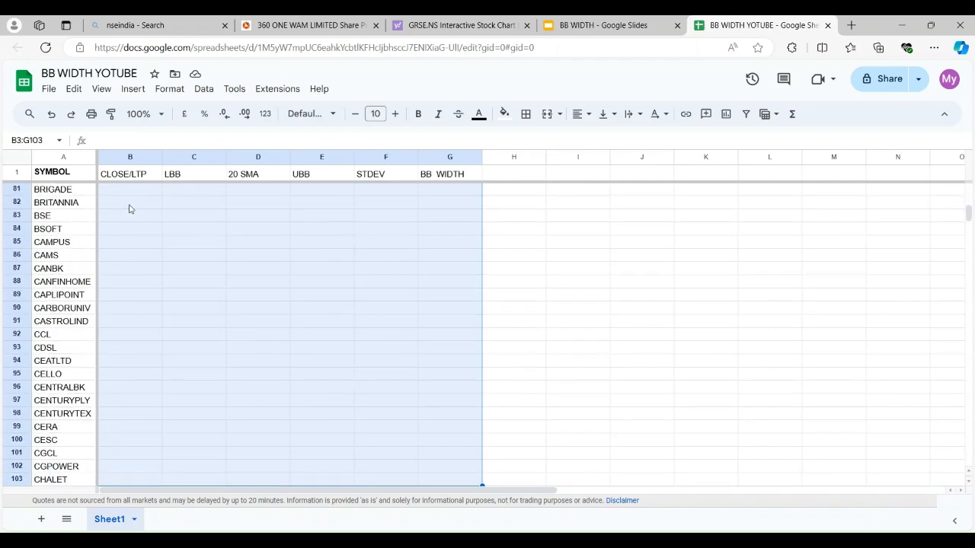
key(shift+Down)
key(shift+Down)
key(shift+Down)
key(shift+Down)
key(shift+Down)
key(shift+Down)
key(shift+Down)
key(shift+Down)
key(shift+Down)
key(shift+Down)
key(shift+Down)
key(shift+Down)
key(shift+Down)
key(shift+Down)
key(shift+Down)
key(shift+Down)
key(shift+Down)
key(shift+Down)
key(shift+Down)
key(shift+Down)
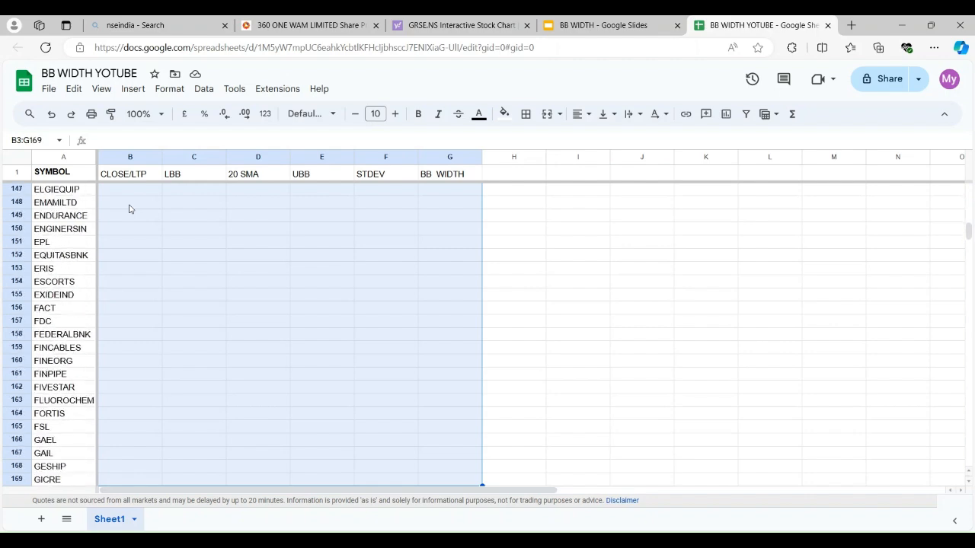
key(shift+Down)
key(shift+Down)
key(shift+Down)
key(shift+Down)
key(shift+Down)
key(shift+Down)
key(shift+Down)
key(shift+Down)
key(shift+Down)
key(shift+Down)
key(shift+Down)
key(shift+Down)
key(shift+Down)
key(shift+Down)
key(shift+Down)
key(shift+Down)
key(shift+Down)
key(shift+Down)
key(shift+Down)
key(shift+Down)
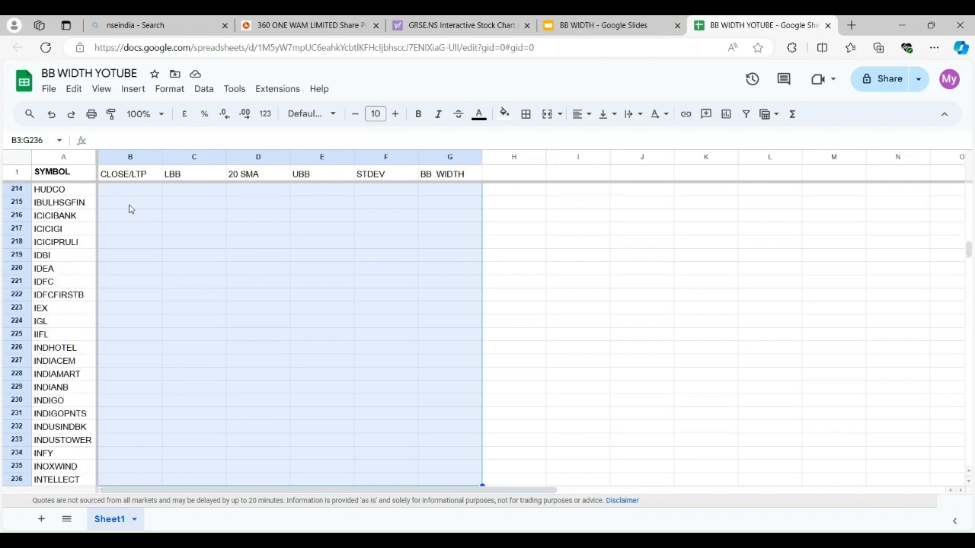
key(shift+Down)
key(shift+Down)
key(shift+Down)
key(shift+Down)
key(shift+Down)
key(shift+Down)
key(shift+Down)
key(shift+Down)
key(shift+Down)
key(shift+Down)
key(shift+Down)
key(shift+Down)
key(shift+Down)
key(shift+Down)
key(shift+Down)
key(shift+Down)
key(shift+Down)
key(shift+Down)
key(shift+Down)
key(shift+Down)
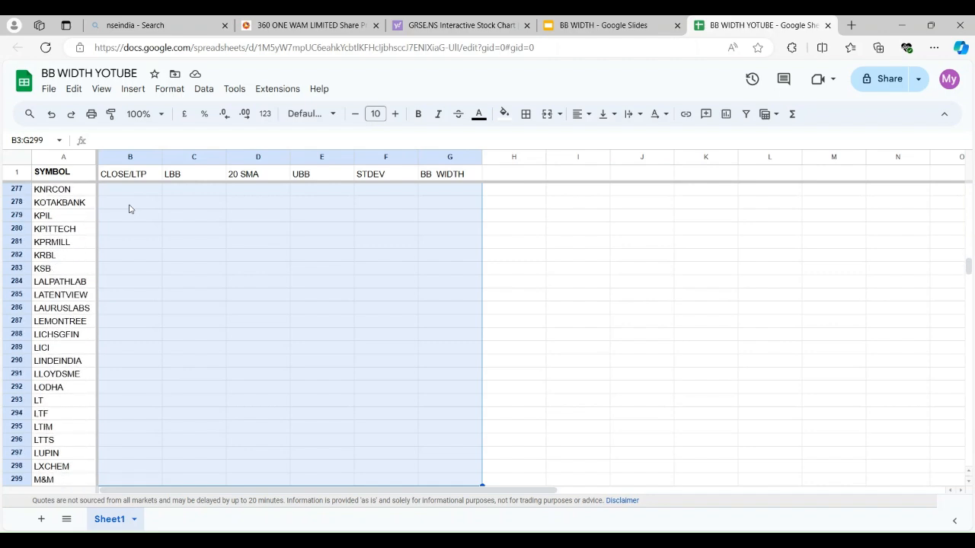
key(shift+Down)
key(shift+Down)
key(shift+Down)
key(shift+Down)
key(shift+Down)
key(shift+Down)
key(shift+Down)
key(shift+Down)
key(shift+Down)
key(shift+Down)
key(shift+Down)
key(shift+Down)
key(shift+Down)
key(shift+Down)
key(shift+Down)
key(shift+Down)
key(shift+Down)
key(shift+Down)
key(shift+Down)
key(shift+Down)
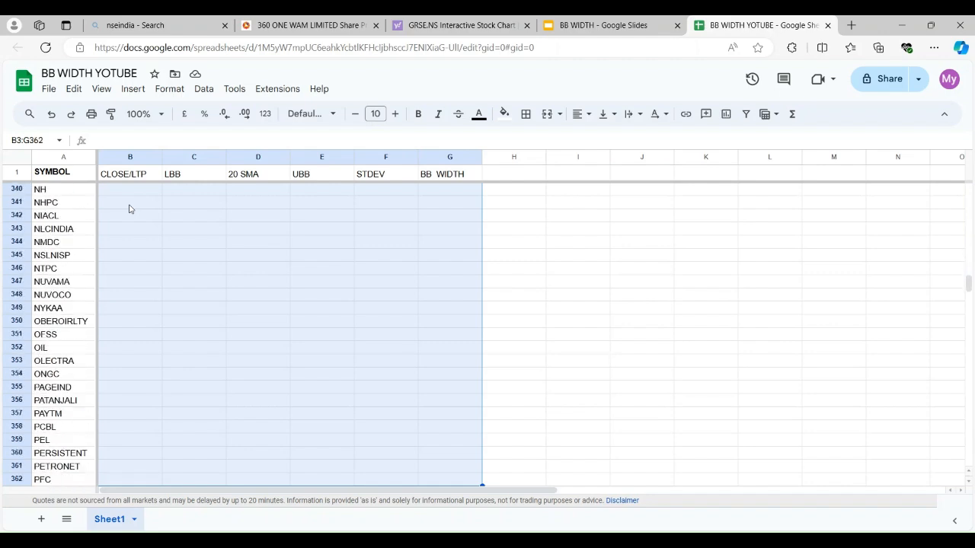
key(shift+Down)
key(shift+Down)
key(shift+Down)
key(shift+Down)
key(shift+Down)
key(shift+Down)
key(shift+Down)
key(shift+Down)
key(shift+Down)
key(shift+Down)
key(shift+Down)
key(shift+Down)
key(shift+Down)
key(shift+Down)
key(shift+Down)
key(shift+Down)
key(shift+Down)
key(shift+Down)
key(shift+Down)
key(shift+Down)
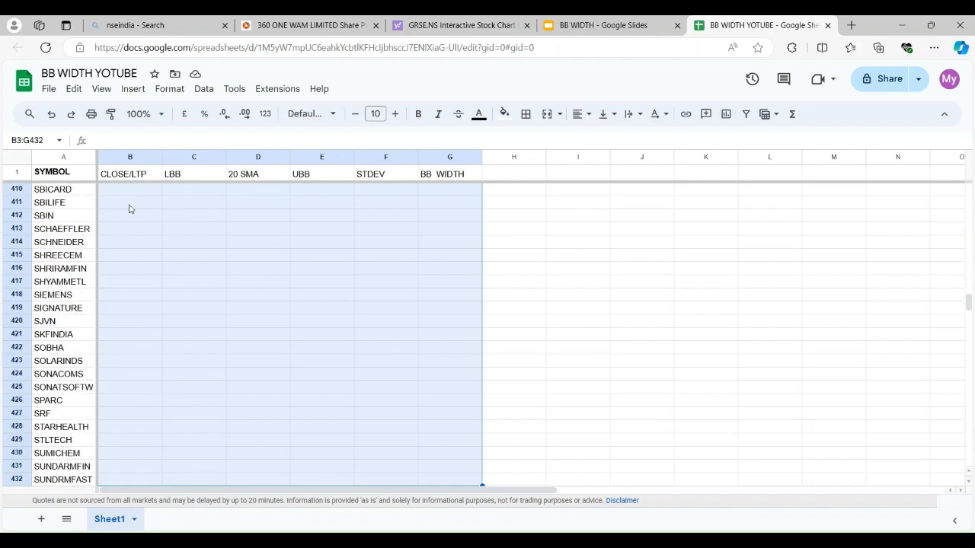
key(shift+Down)
key(shift+Down)
key(shift+Down)
key(shift+Down)
key(shift+Down)
key(shift+Down)
key(shift+Down)
key(shift+Down)
key(shift+Down)
key(shift+Down)
key(shift+Down)
key(shift+Down)
key(shift+Down)
key(shift+Down)
key(shift+Down)
key(shift+Down)
key(shift+Down)
key(shift+Down)
key(shift+Down)
key(shift+Down)
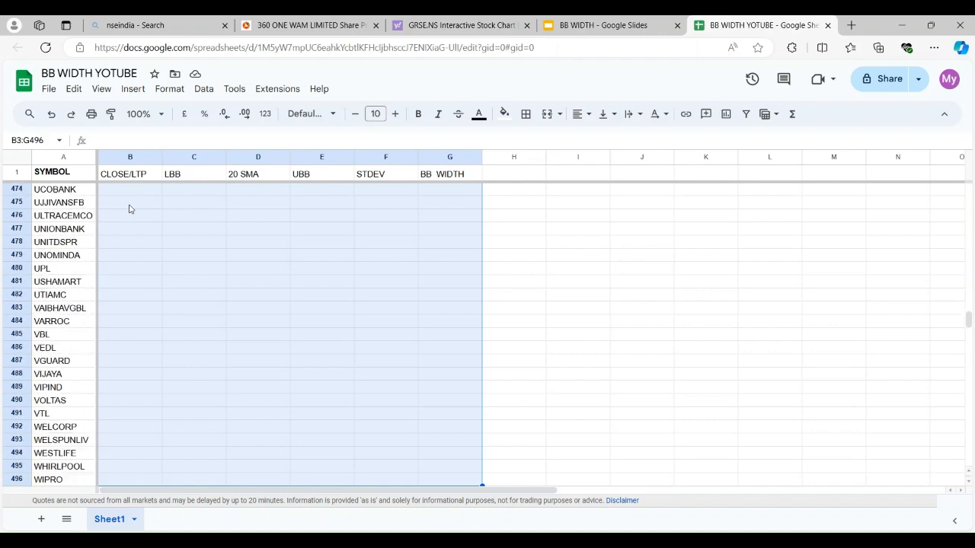
key(shift+Down)
key(shift+Down)
key(shift+Down)
key(shift+Down)
key(shift+Down)
key(shift+Down)
key(shift+Down)
key(shift+Down)
key(shift+Down)
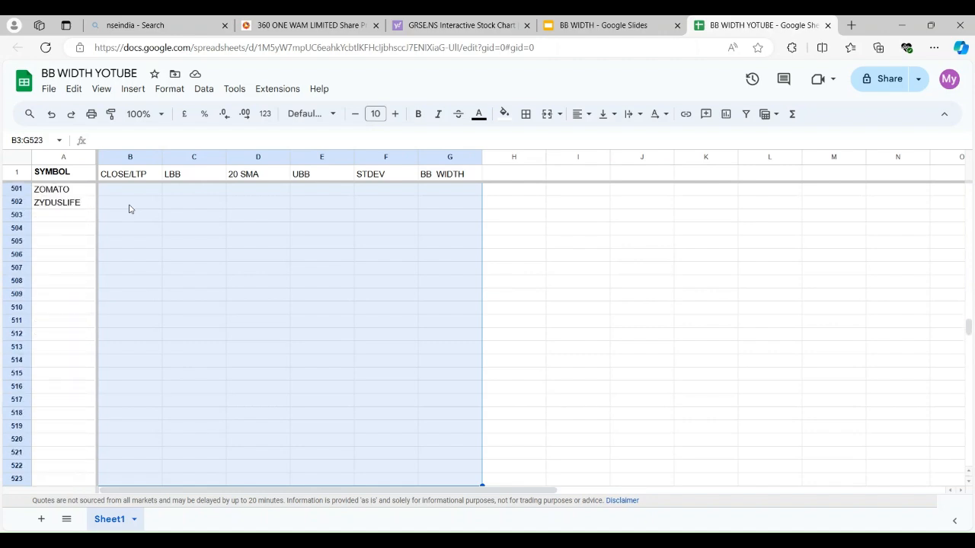
key(shift+Up)
key(shift+Up)
key(shift+Up)
key(shift+Up)
key(shift+Up)
key(shift+Up)
key(shift+Up)
key(shift+Up)
key(shift+Up)
key(shift+Up)
key(shift+Up)
key(shift+Up)
key(shift+Up)
key(shift+Up)
key(shift+Up)
key(shift+Up)
key(shift+Up)
key(shift+Up)
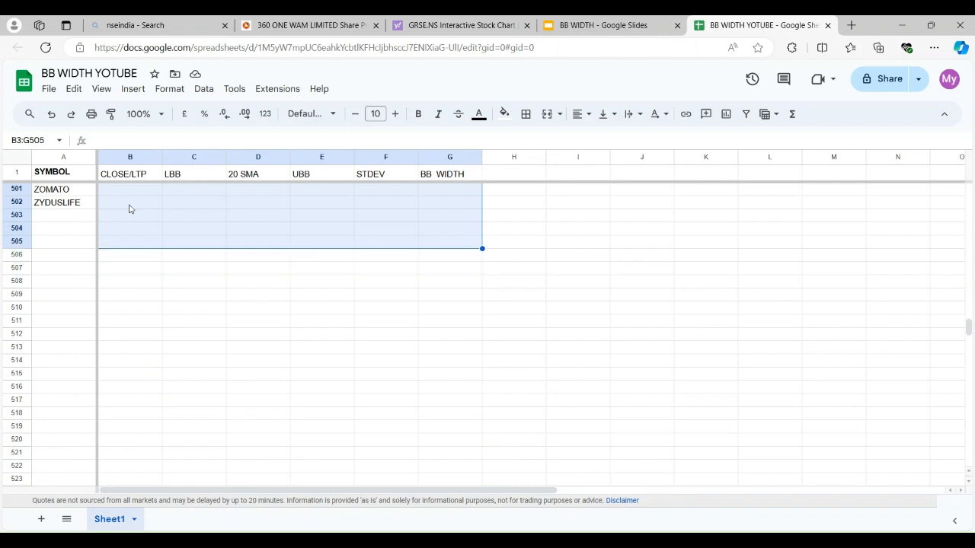
key(shift+Up)
key(shift+Up)
key(shift+Up)
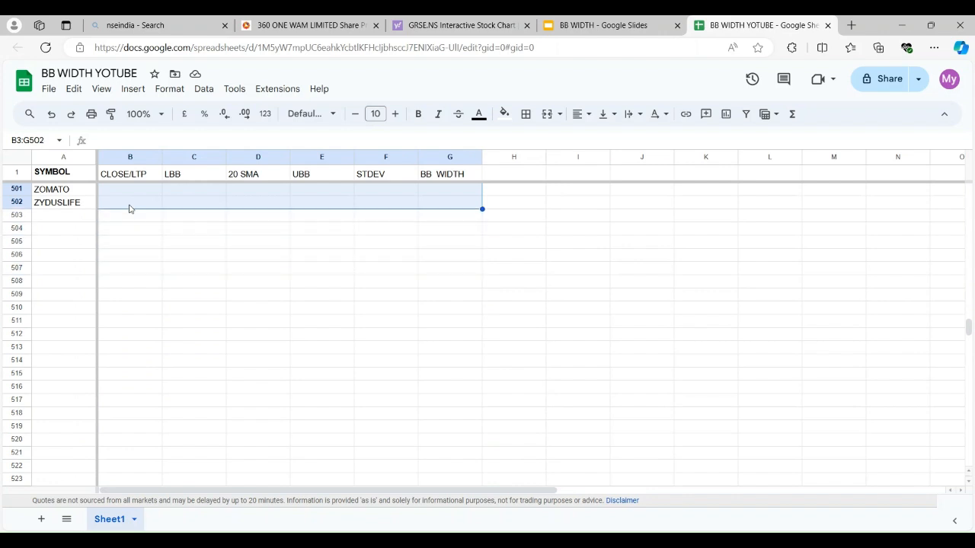
key(ctrl+v)
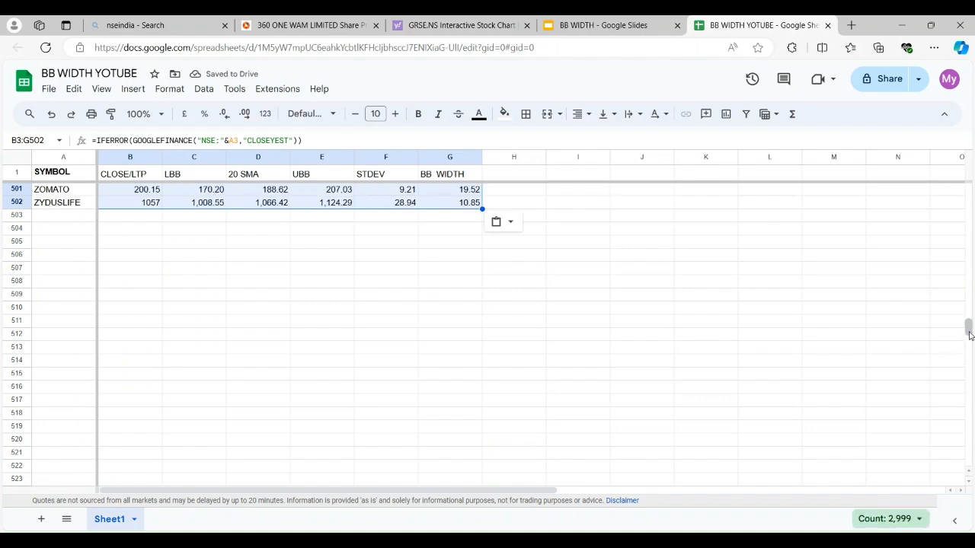
Replace the formulas in B3:G502 with their values only and return to the start of the sheet
drag(970, 336, 969, 320)
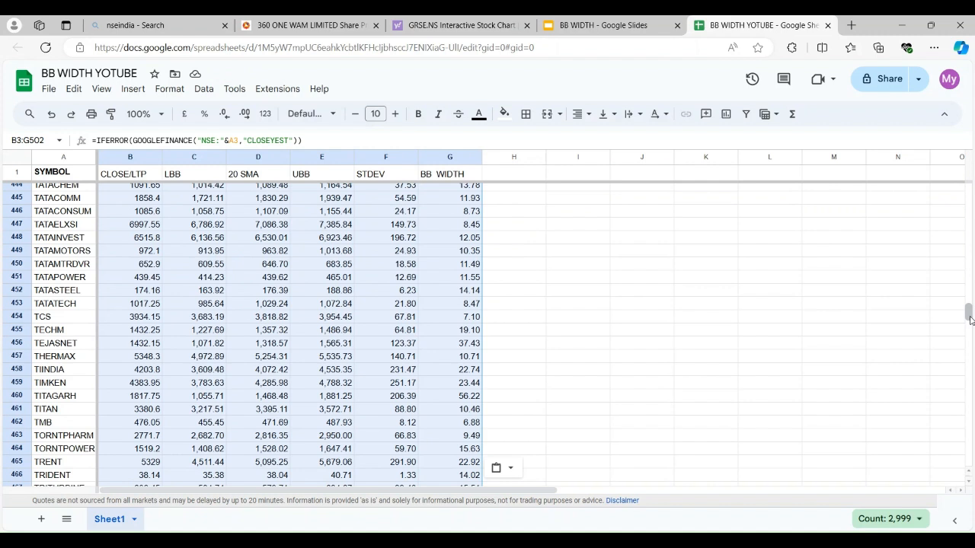
key(ctrl+shift+v)
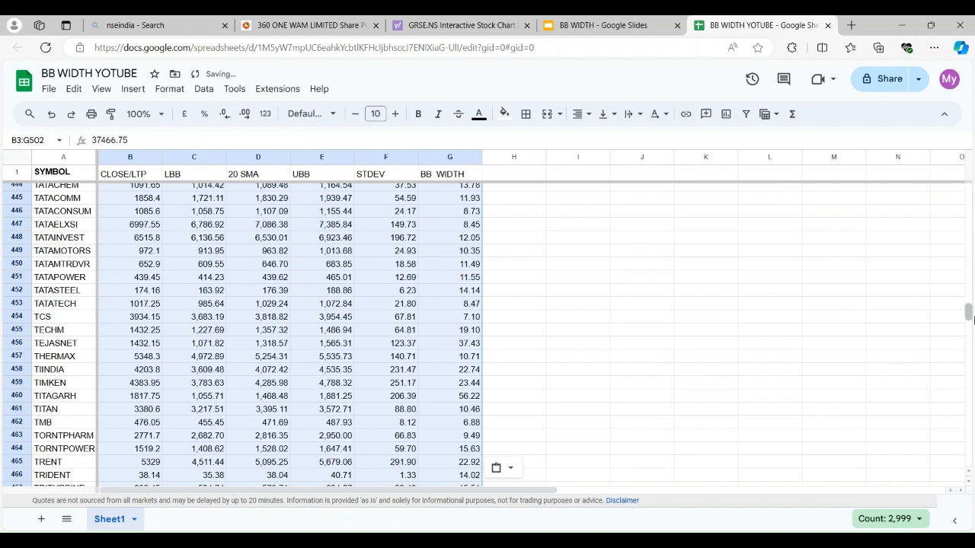
drag(969, 319, 969, 191)
click(786, 274)
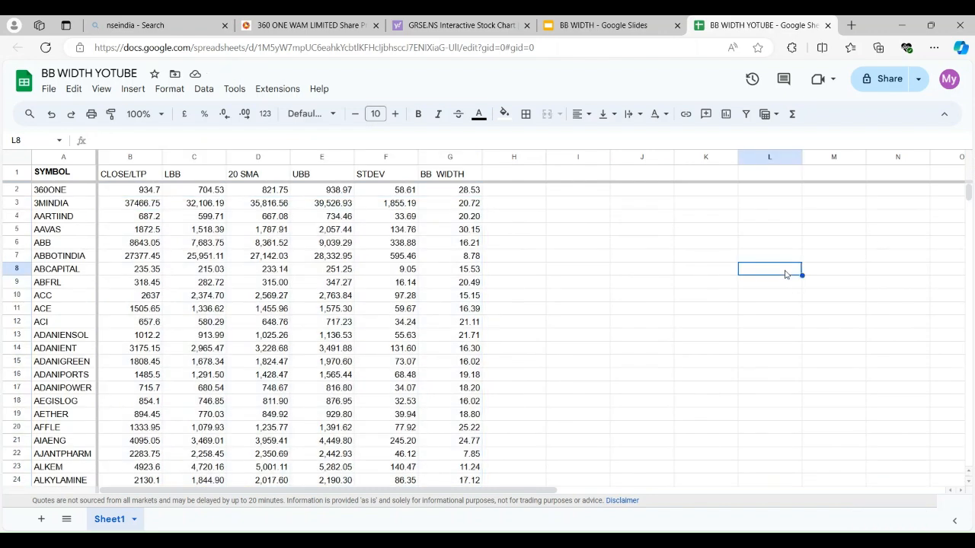
Inspect the formula in G2, then switch to the BB WIDTH Google Slides deck and read the slide explaining what Bollinger Band width is
click(467, 191)
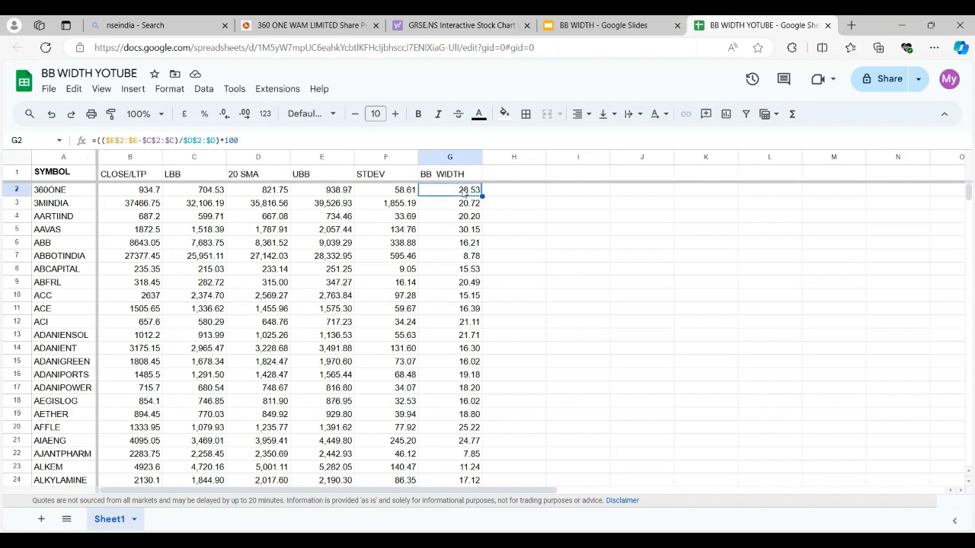
click(604, 26)
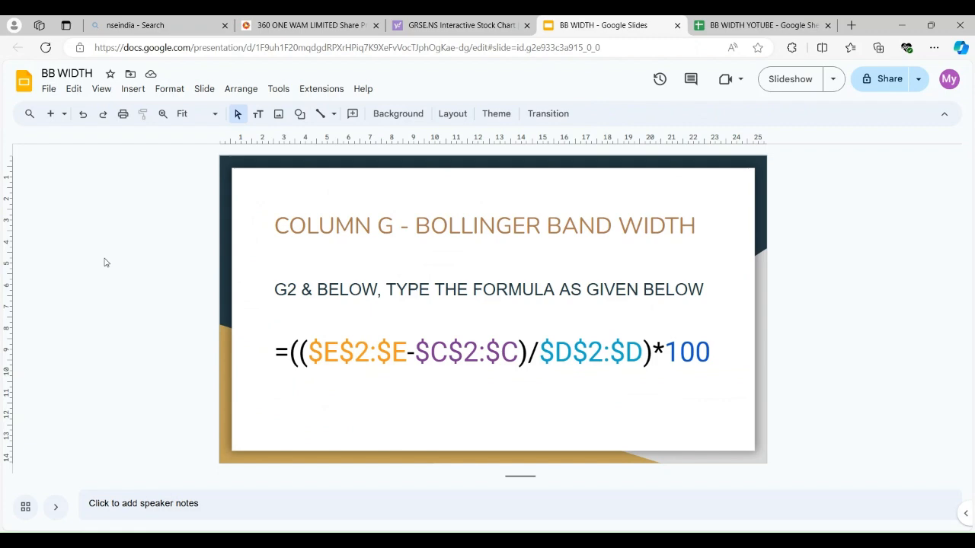
scroll(106, 262, up, 5)
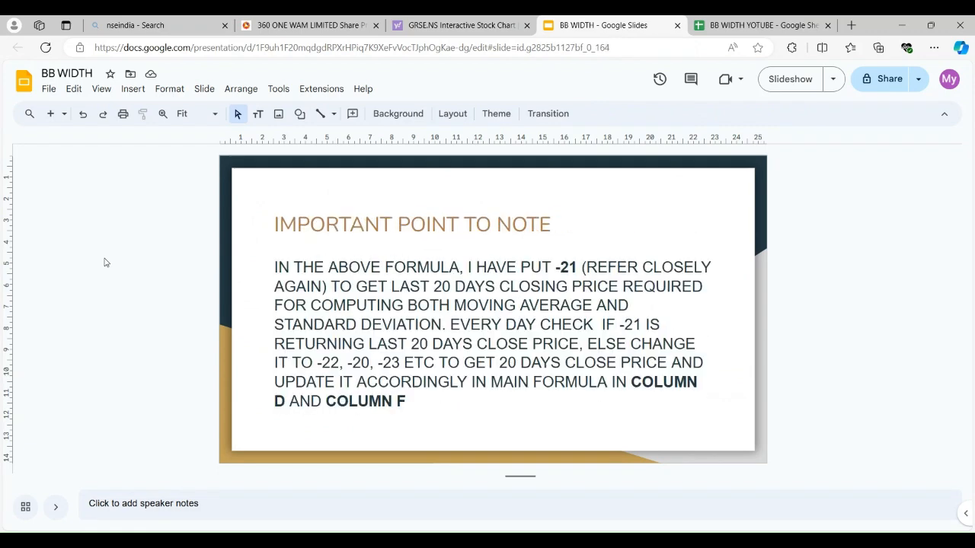
scroll(106, 263, up, 4)
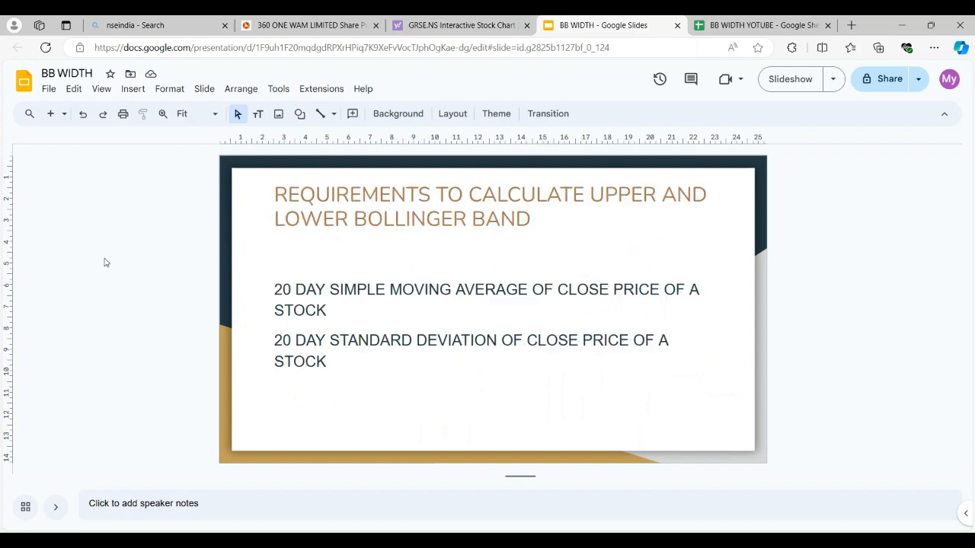
scroll(106, 262, up, 1)
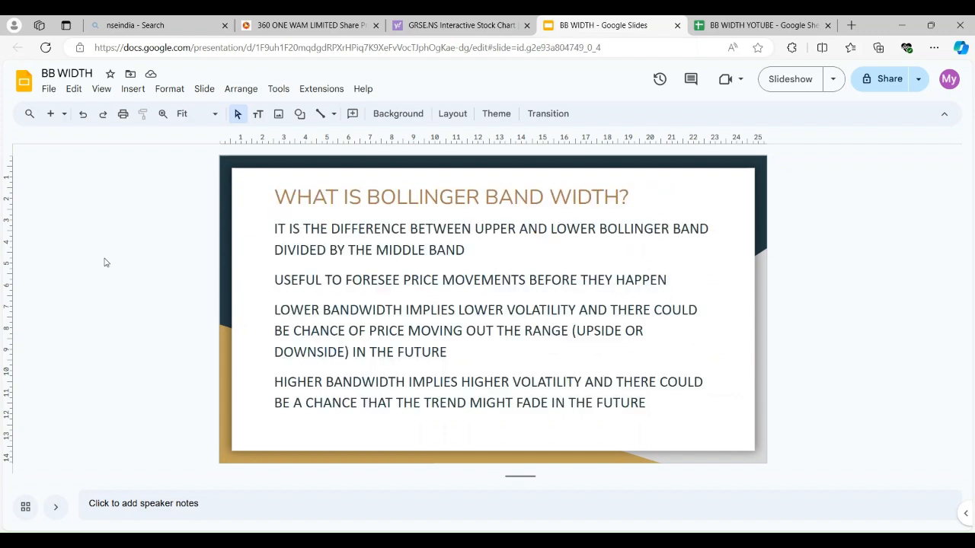
click(348, 330)
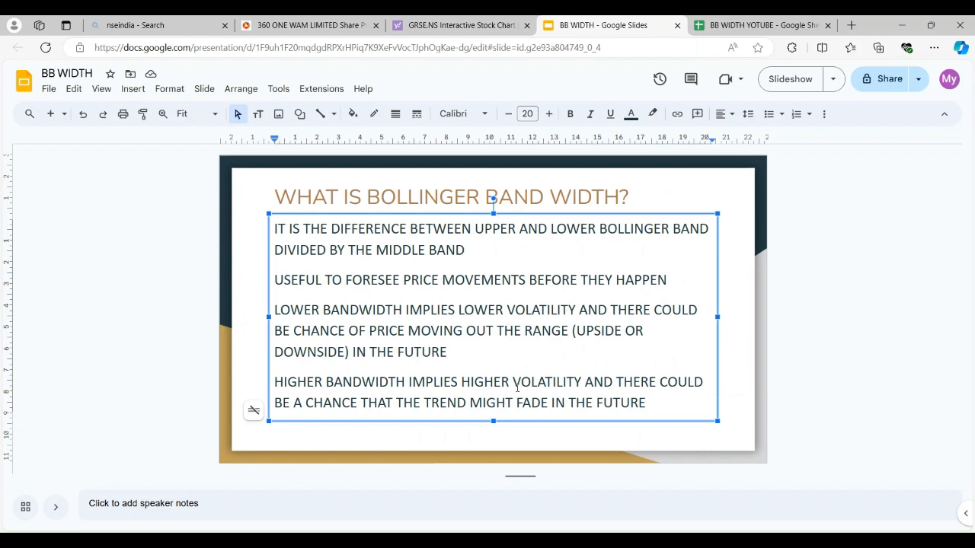
double_click(309, 284)
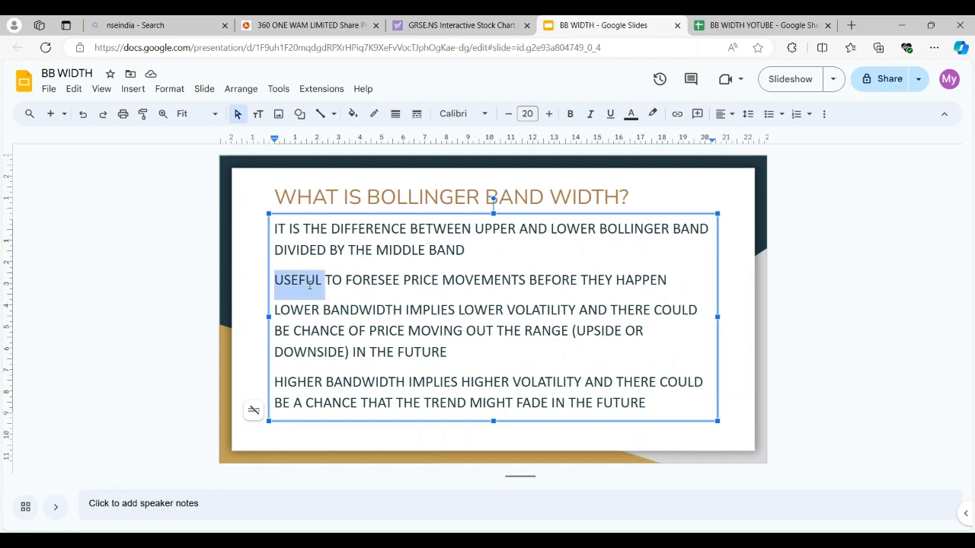
click(493, 280)
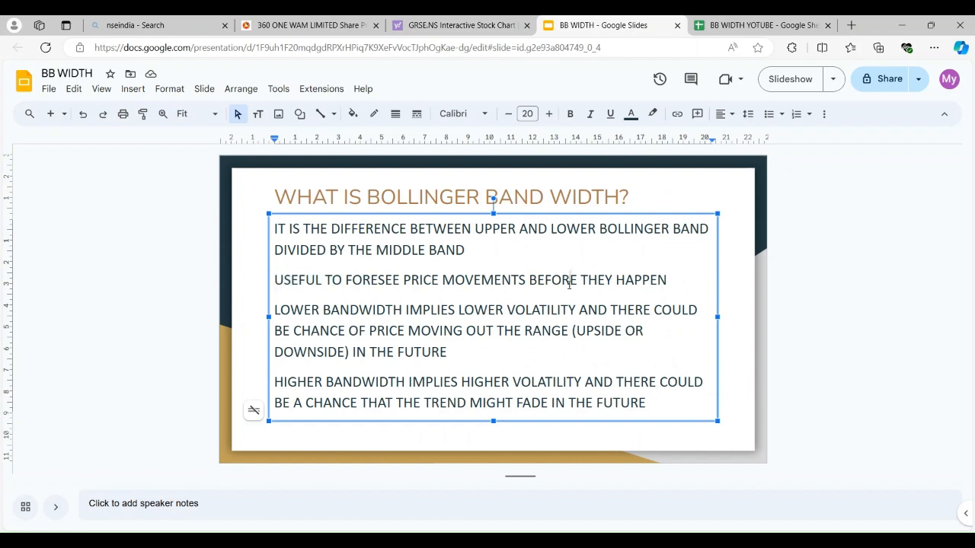
Switch back to the BB WIDTH YOTUBE Google Sheet and sort the sheet by column G, A to Z
click(757, 26)
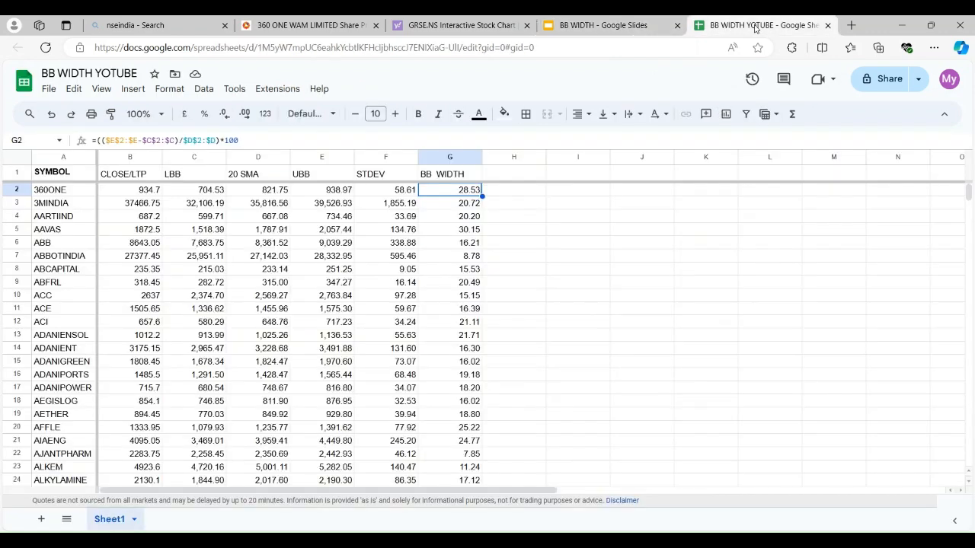
click(671, 257)
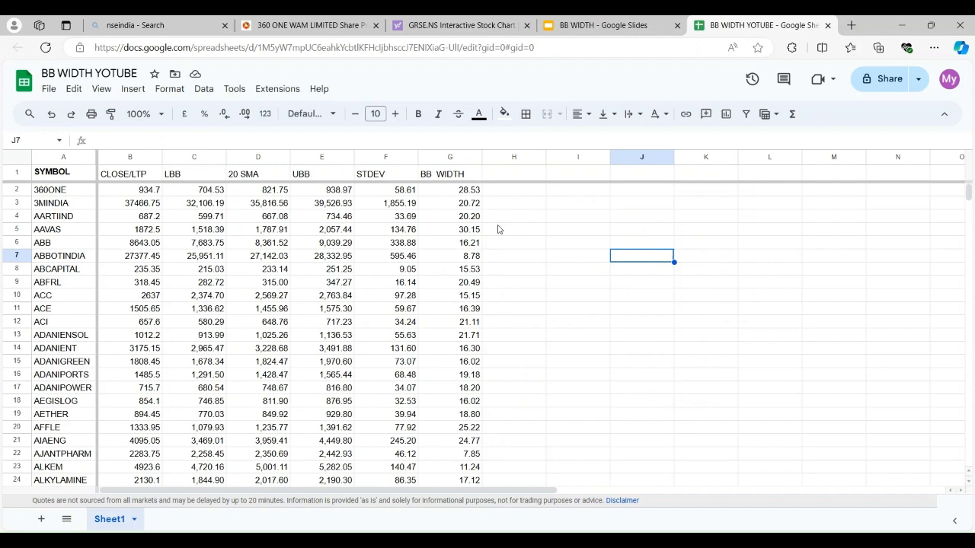
click(457, 157)
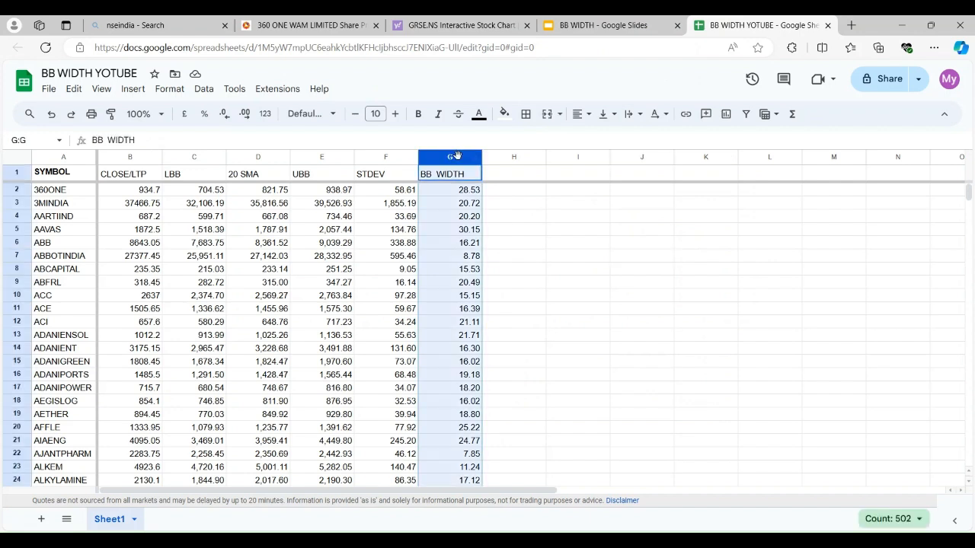
click(169, 89)
click(199, 90)
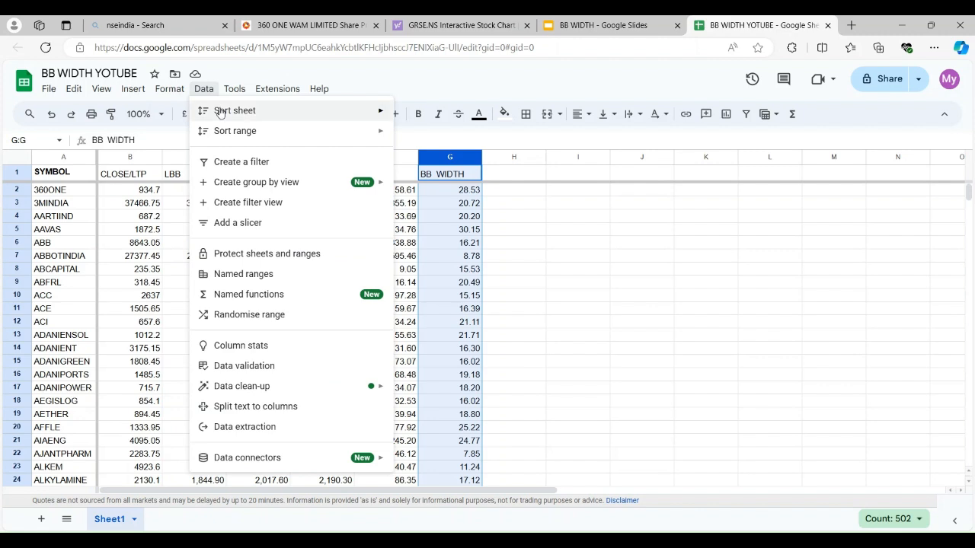
mouse_move(226, 116)
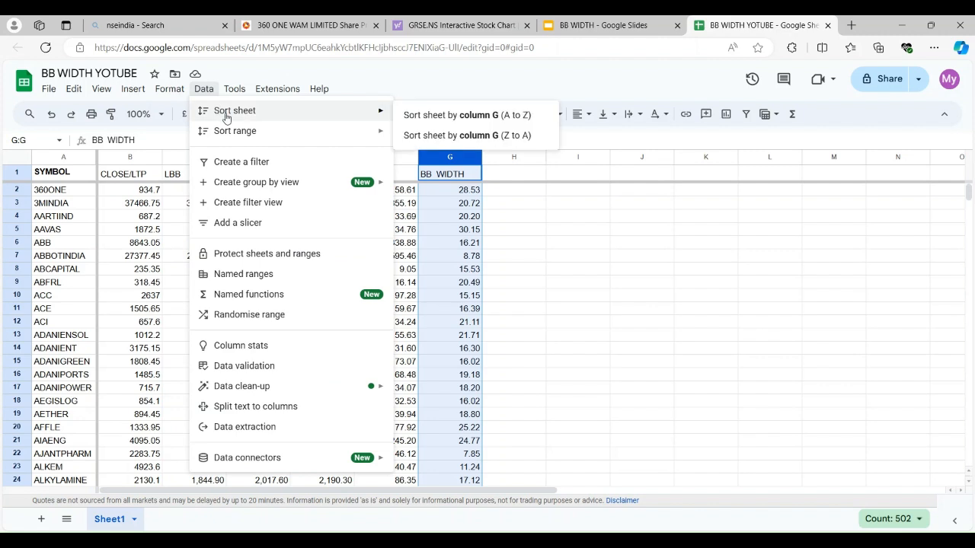
click(486, 117)
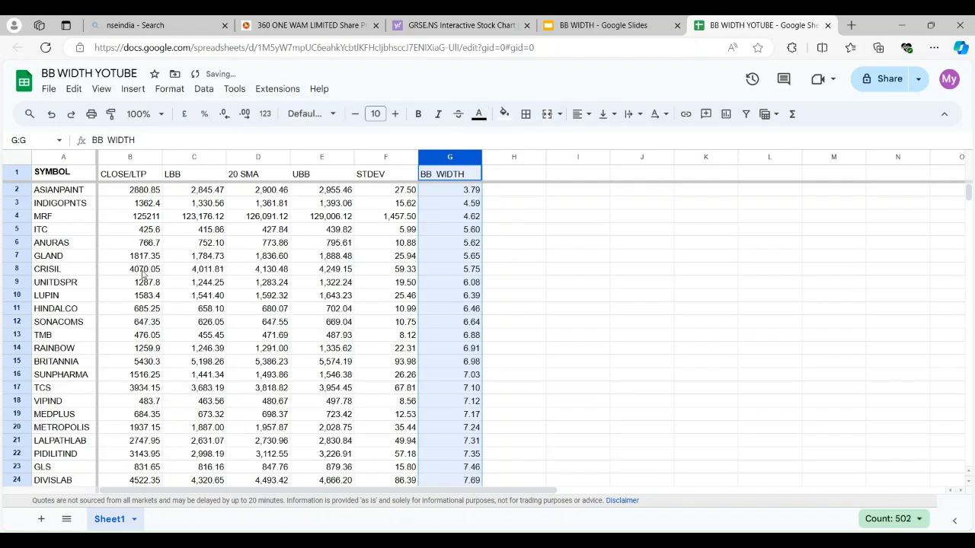
Review the top three symbols ASIANPAINT, INDIGOPNTS and MRF, and sort the sheet by column G, Z to A
click(67, 194)
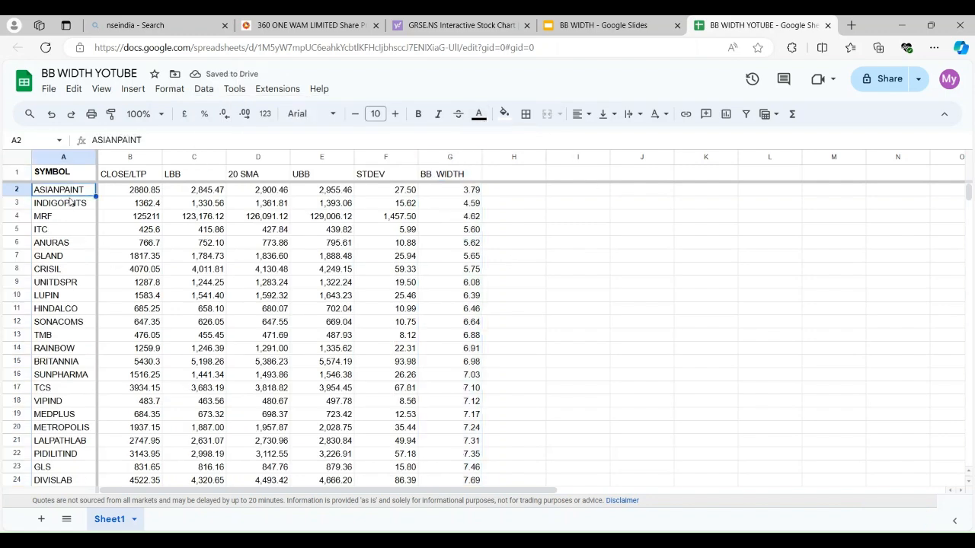
click(70, 207)
click(70, 221)
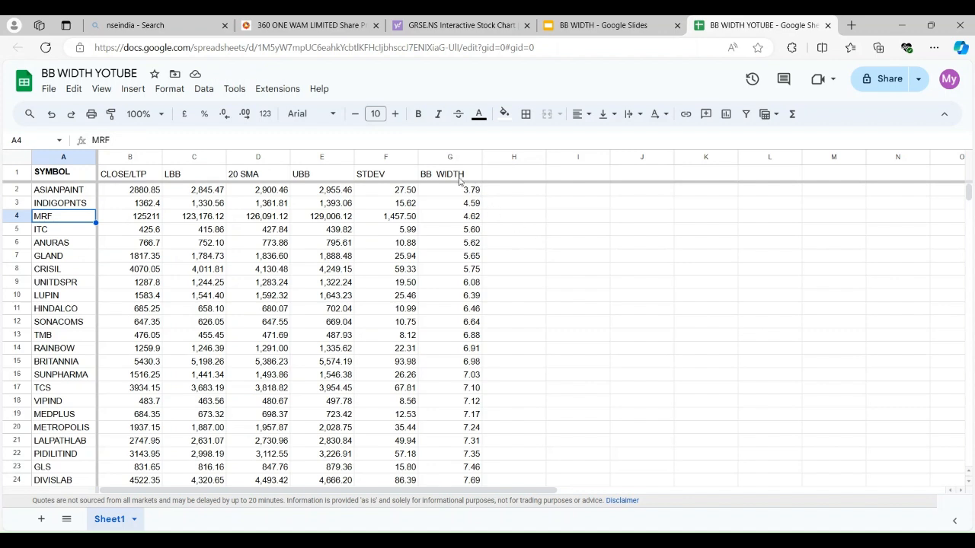
click(444, 158)
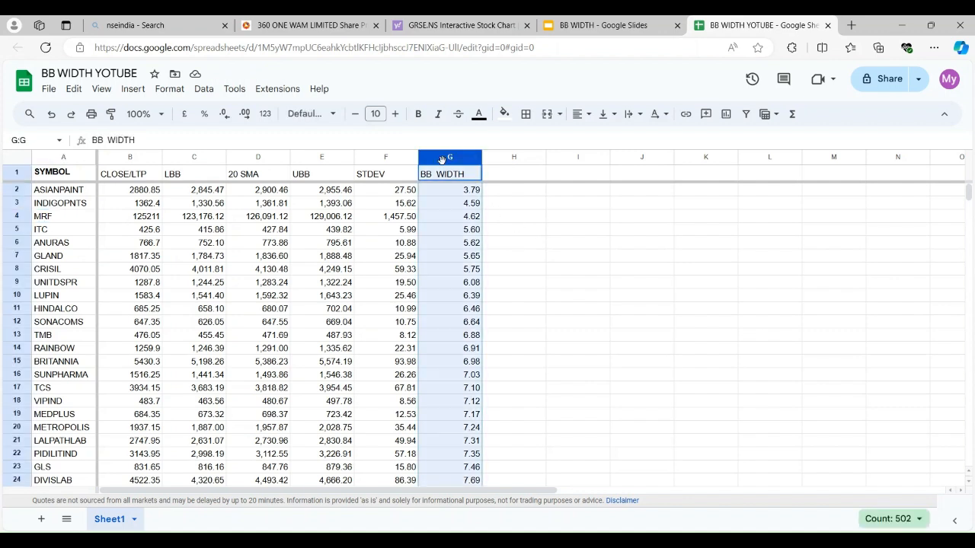
click(199, 89)
mouse_move(370, 110)
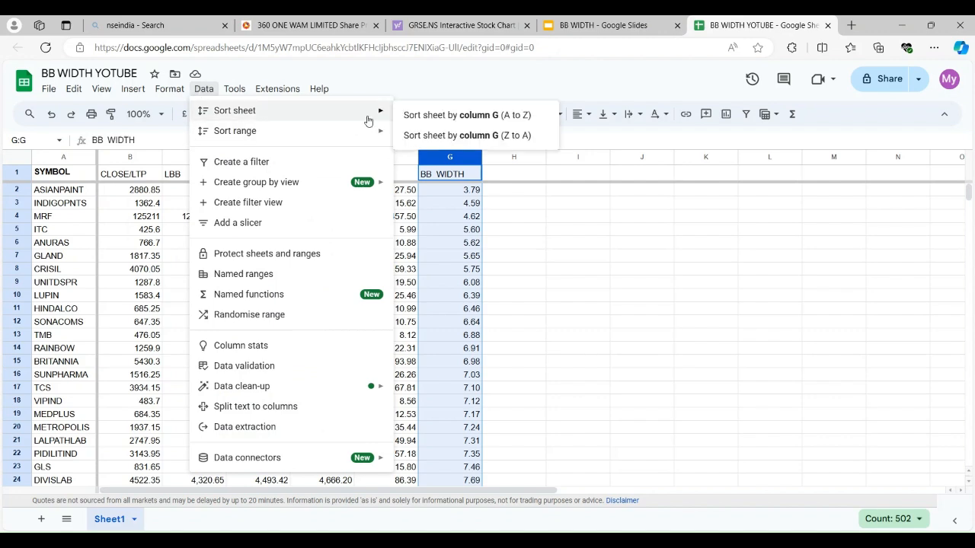
click(518, 135)
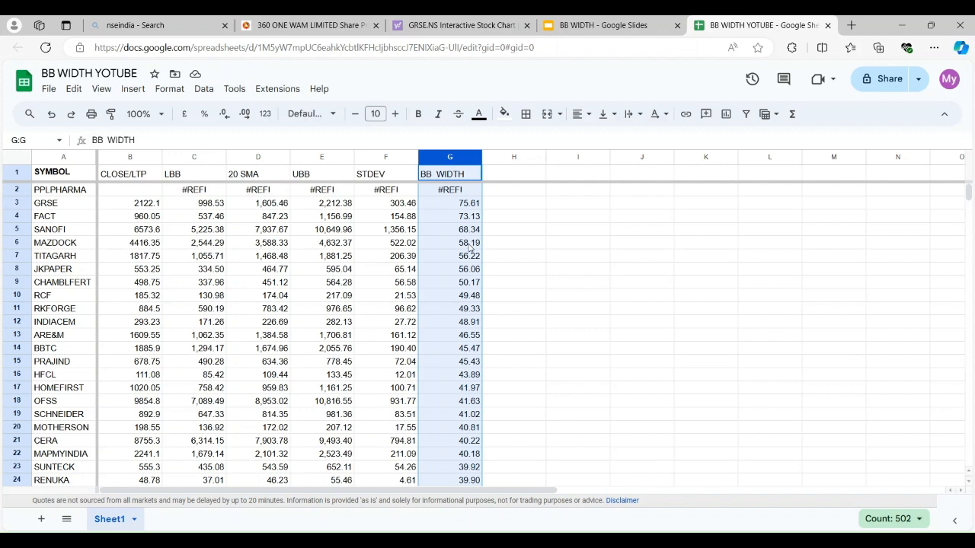
Sort the sheet by column G, A to Z, and deselect the BB WIDTH column
click(167, 96)
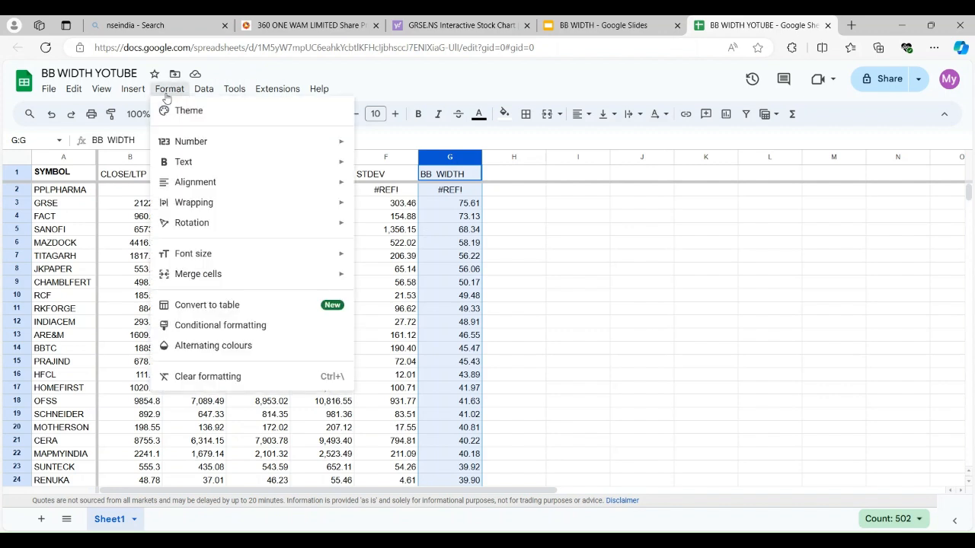
mouse_move(208, 99)
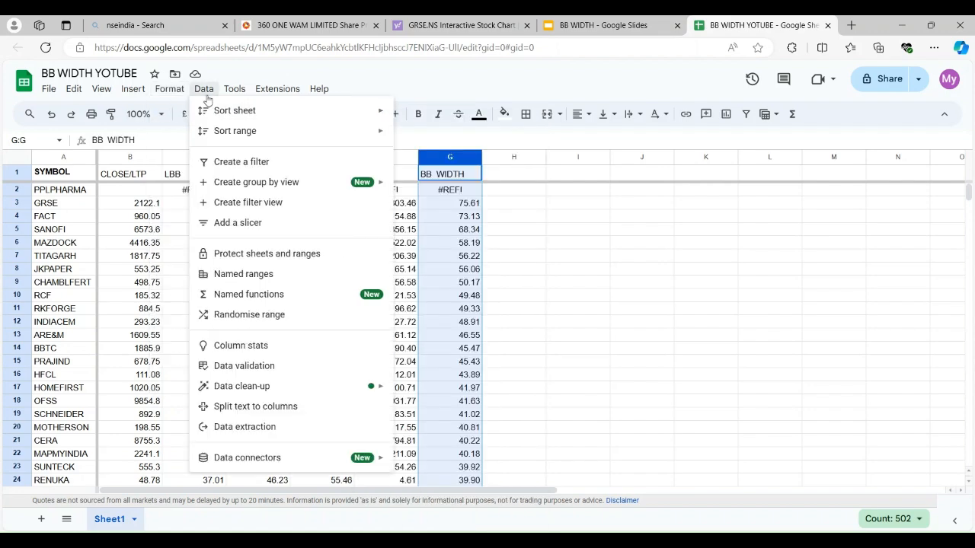
mouse_move(259, 116)
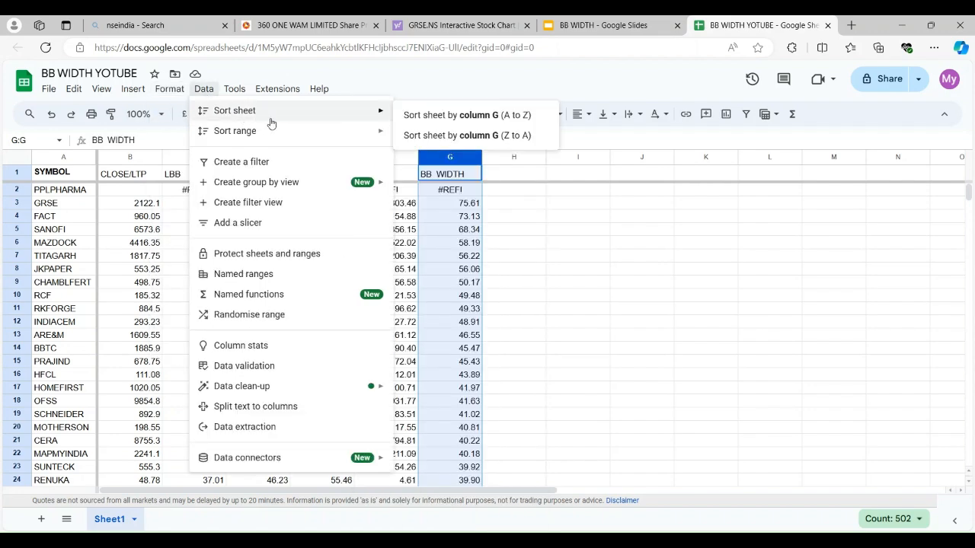
click(449, 117)
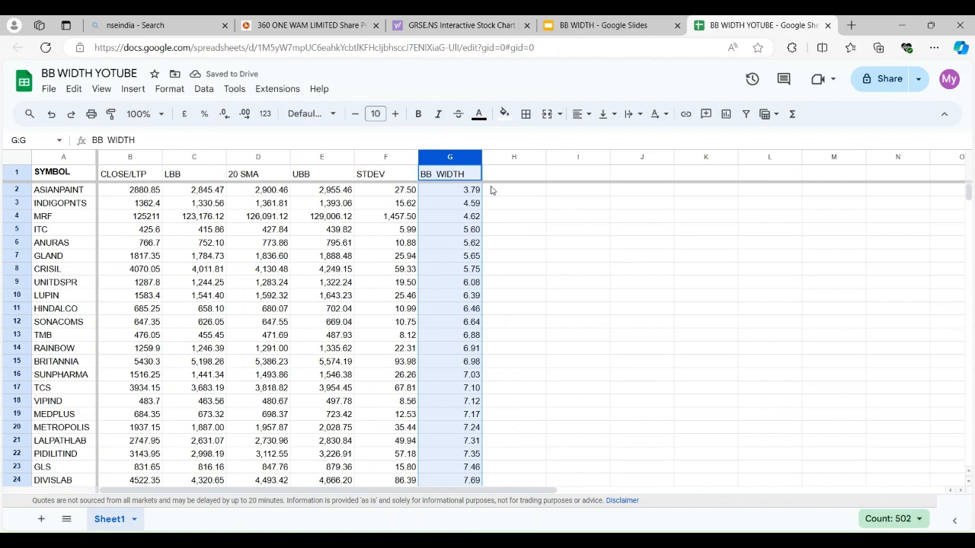
click(628, 255)
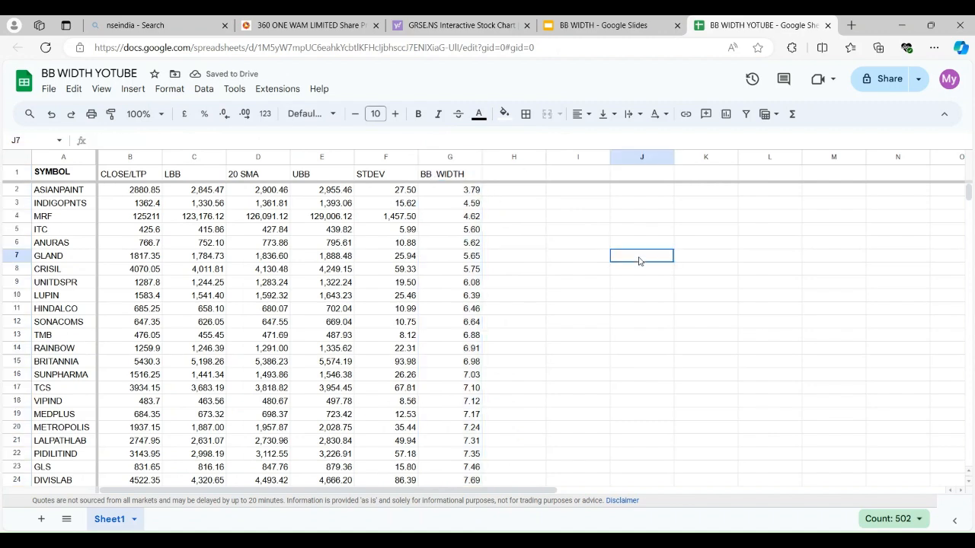
Switch to Yahoo Finance and open the ASIANPAINT.NS chart to examine its Bollinger Bands
click(403, 25)
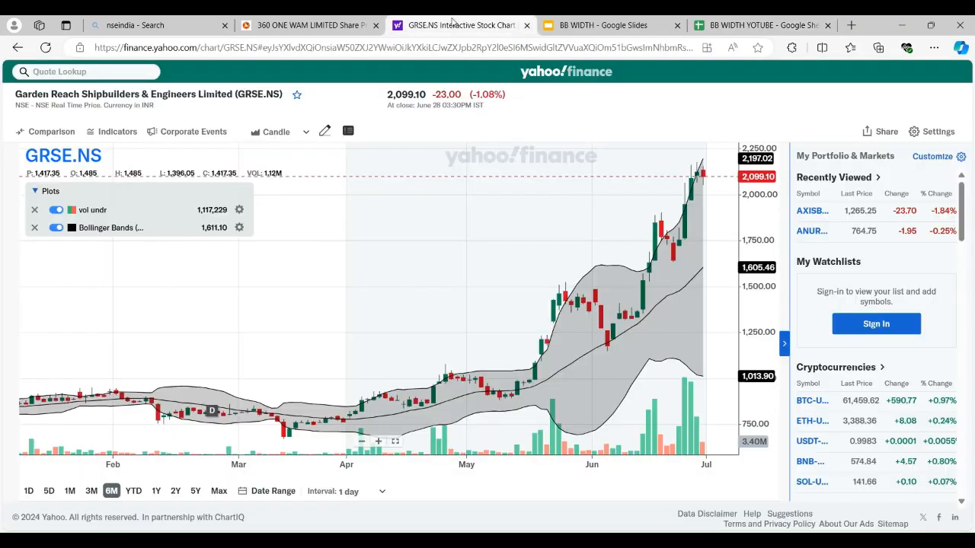
click(93, 75)
text(ASI)
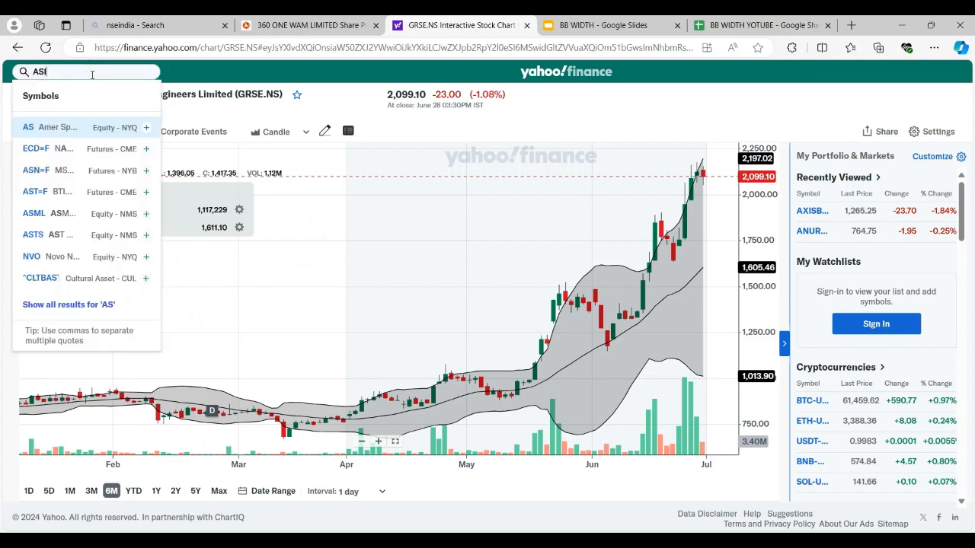
text(ANP)
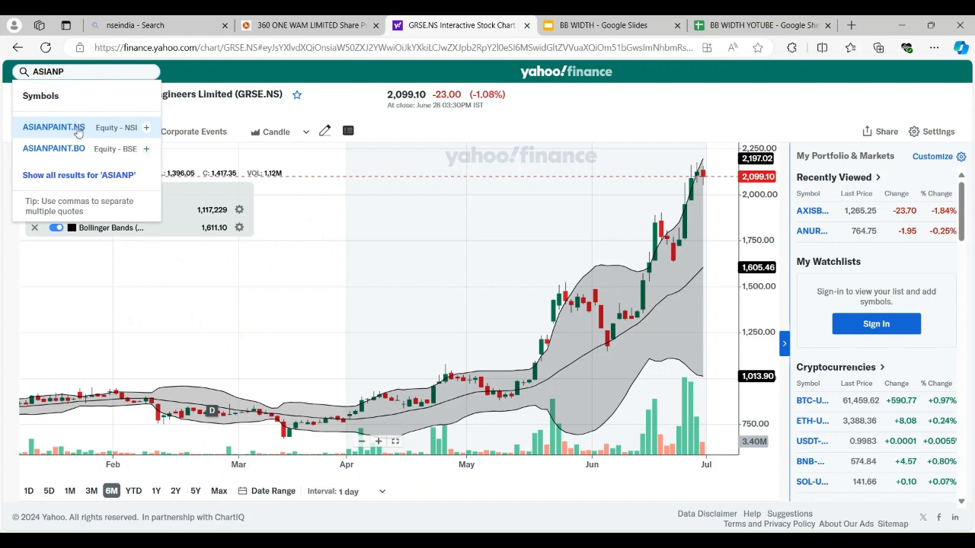
click(54, 127)
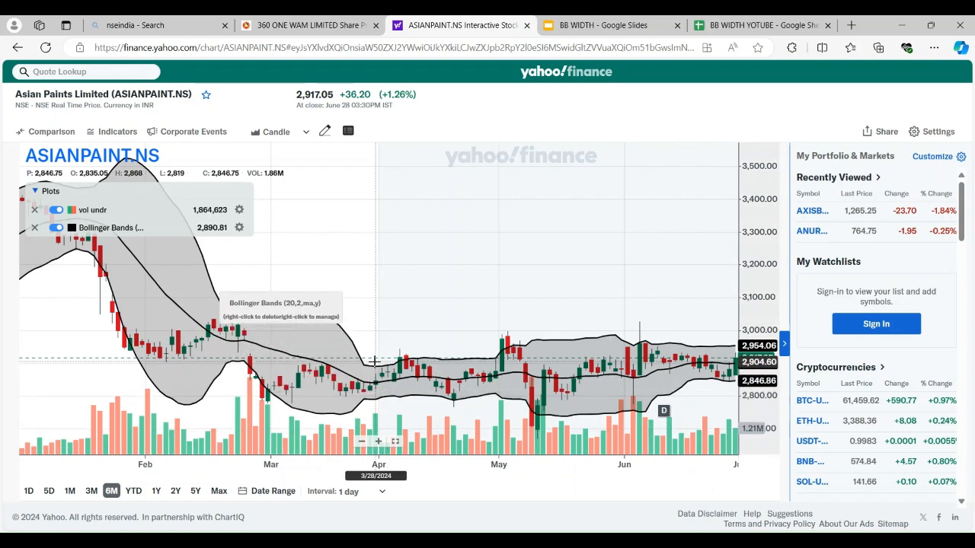
Reread the Bollinger Band width slide in Google Slides, and compare the ASIANPAINT.NS chart in Yahoo Finance with the BB WIDTH YOTUBE sheet
click(603, 25)
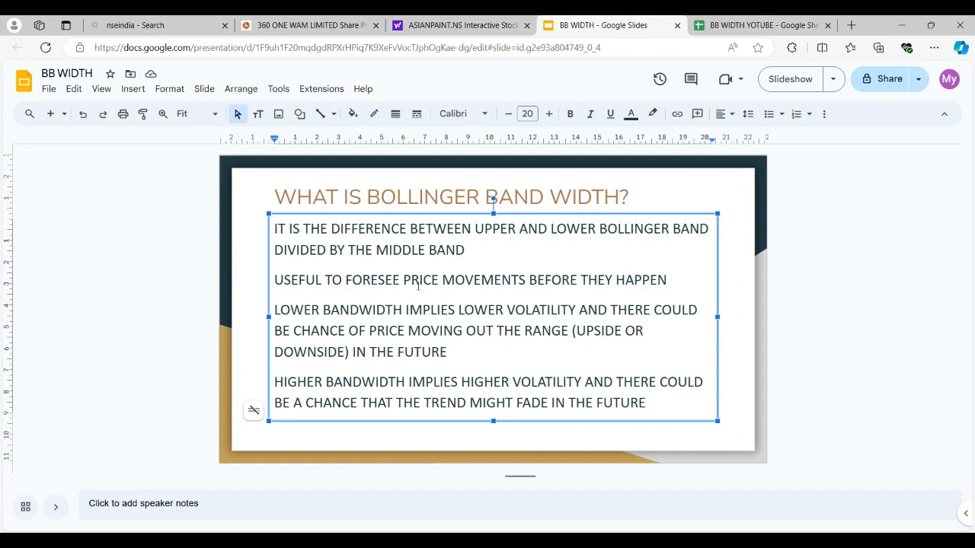
click(733, 27)
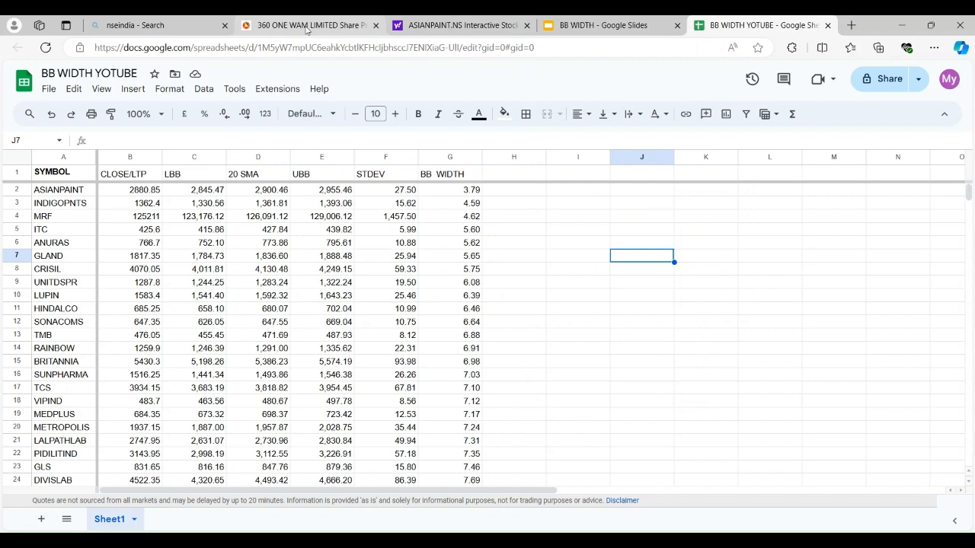
click(429, 25)
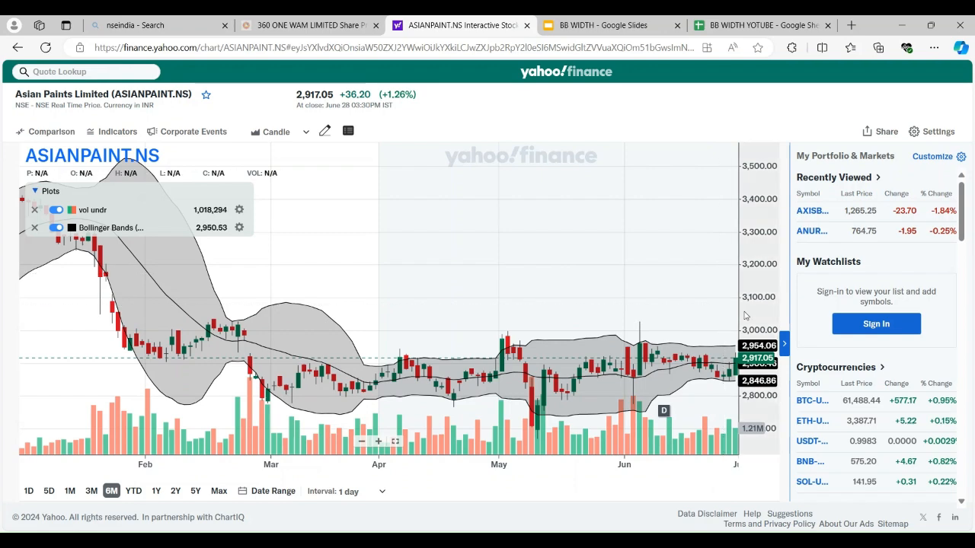
click(714, 28)
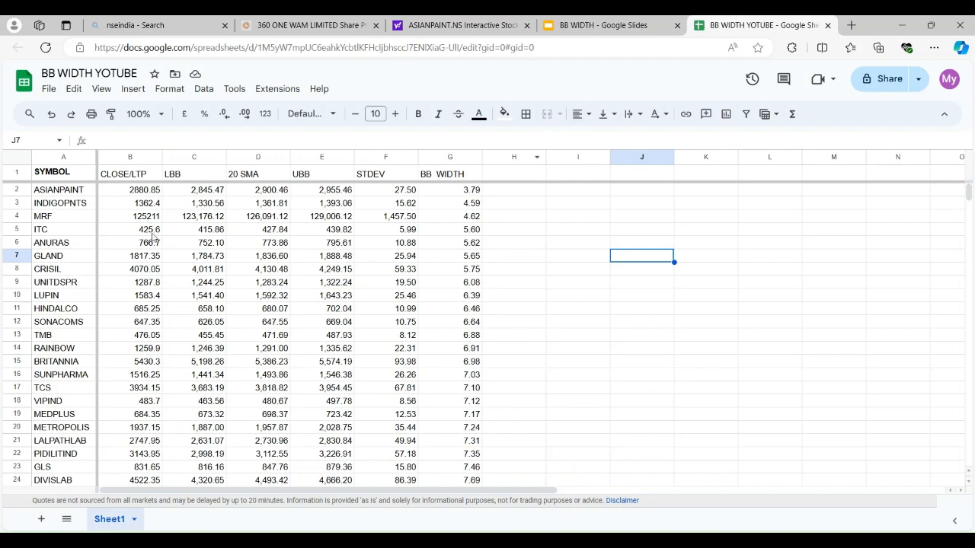
Switch to Yahoo Finance and look up INDIGOPNTS.NS to examine its Bollinger Bands chart
click(419, 33)
click(126, 76)
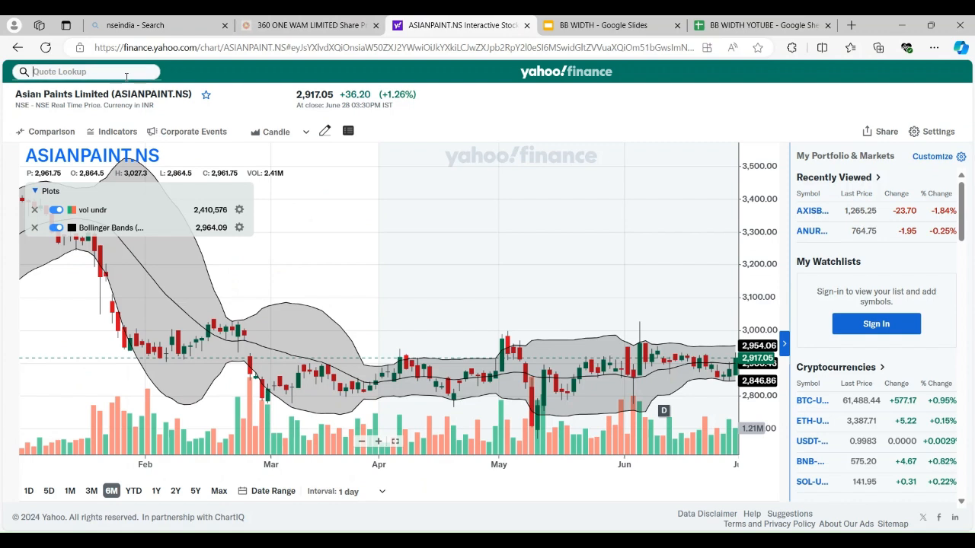
text(INDI)
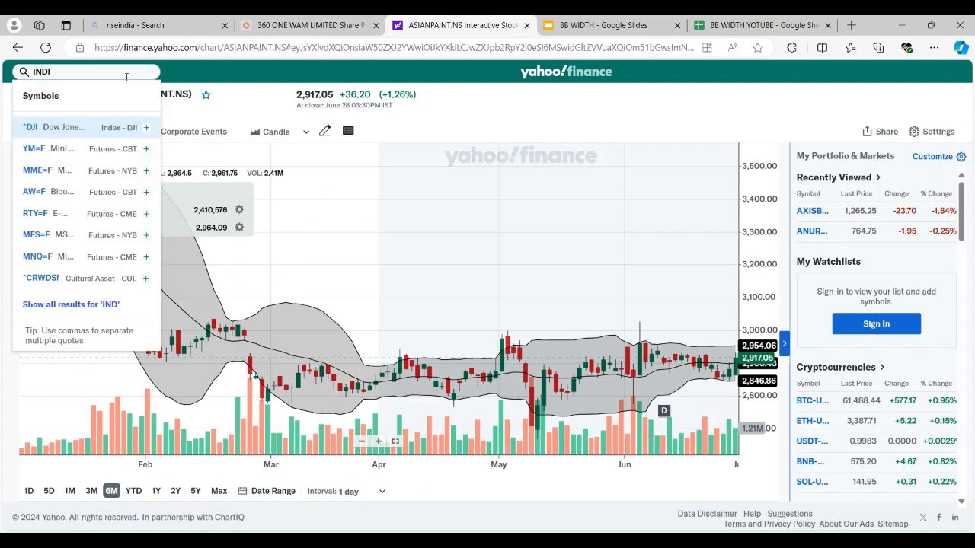
text(GO)
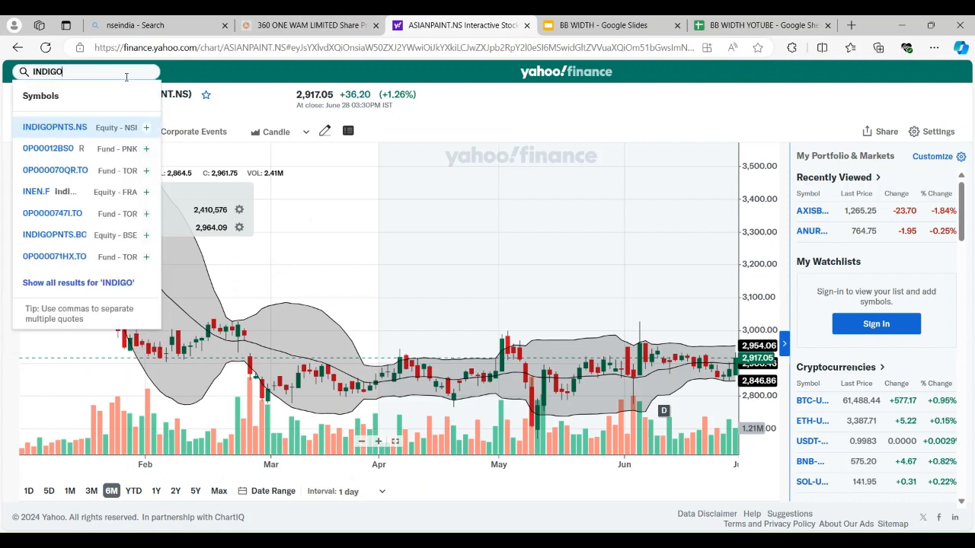
click(59, 128)
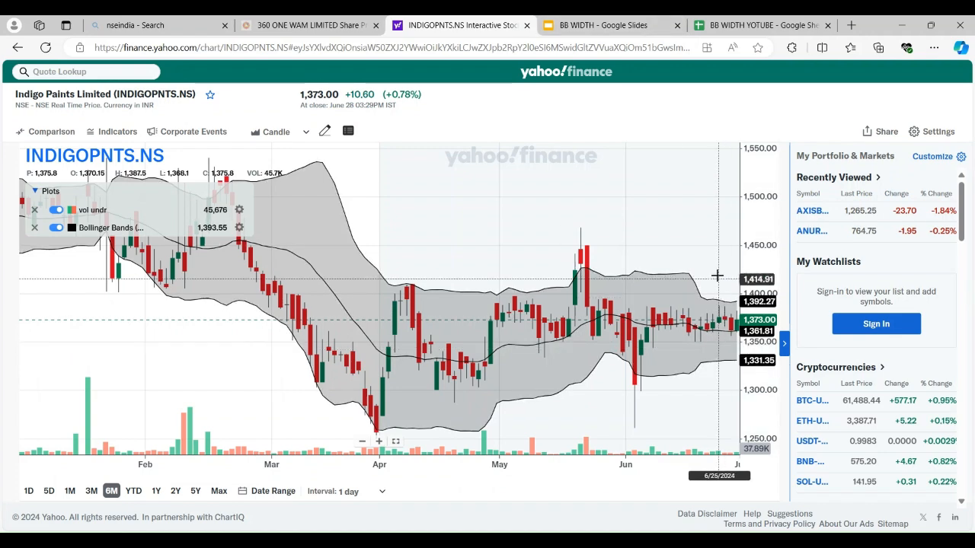
Check the BB WIDTH YOTUBE sheet, reread the Bollinger Band width slide in Google Slides, and return to the sheet
click(738, 29)
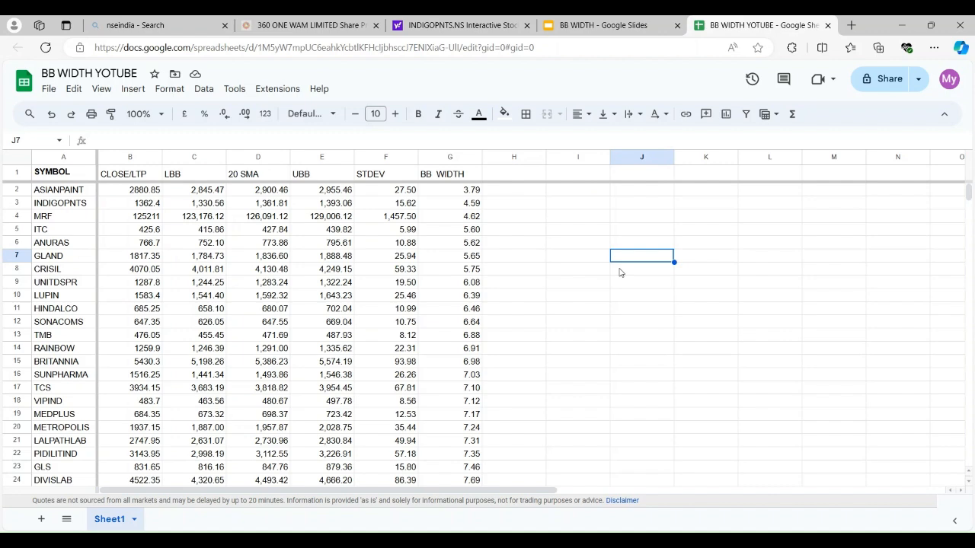
click(617, 30)
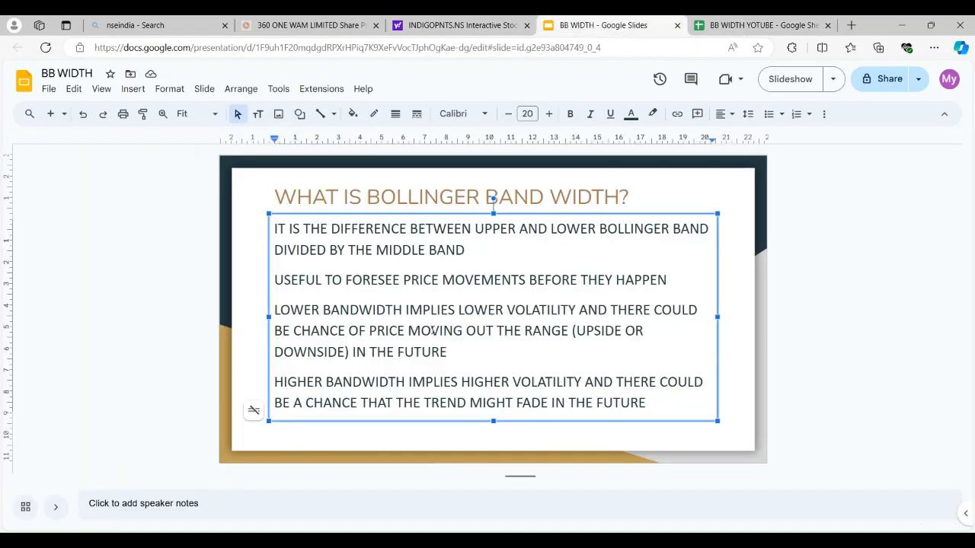
click(531, 286)
click(748, 28)
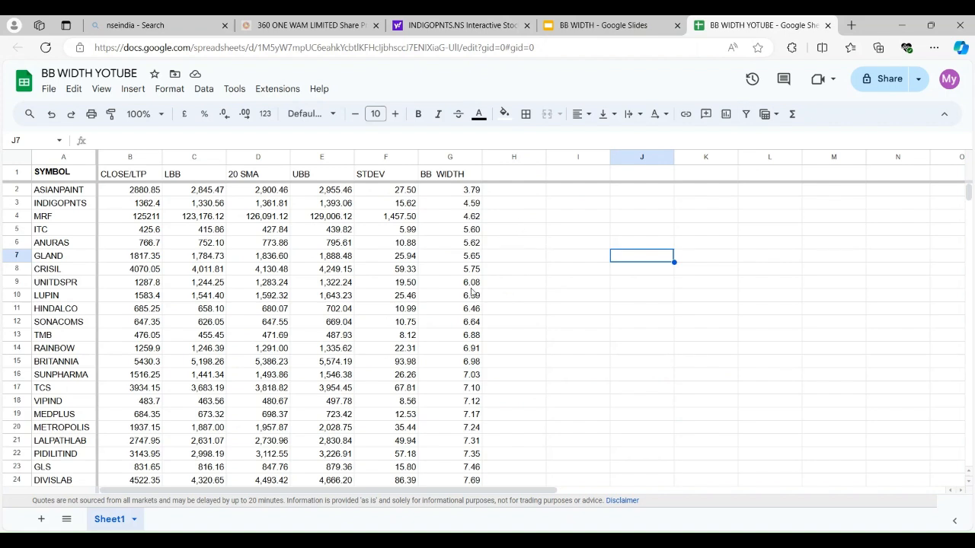
Sort the sheet by the BB WIDTH values in column G, Z to A
click(449, 157)
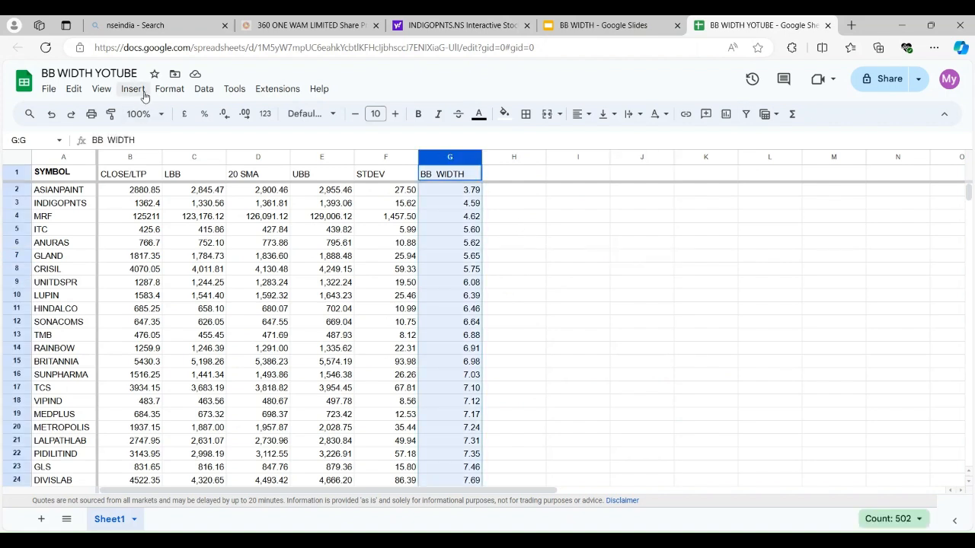
click(203, 90)
mouse_move(266, 120)
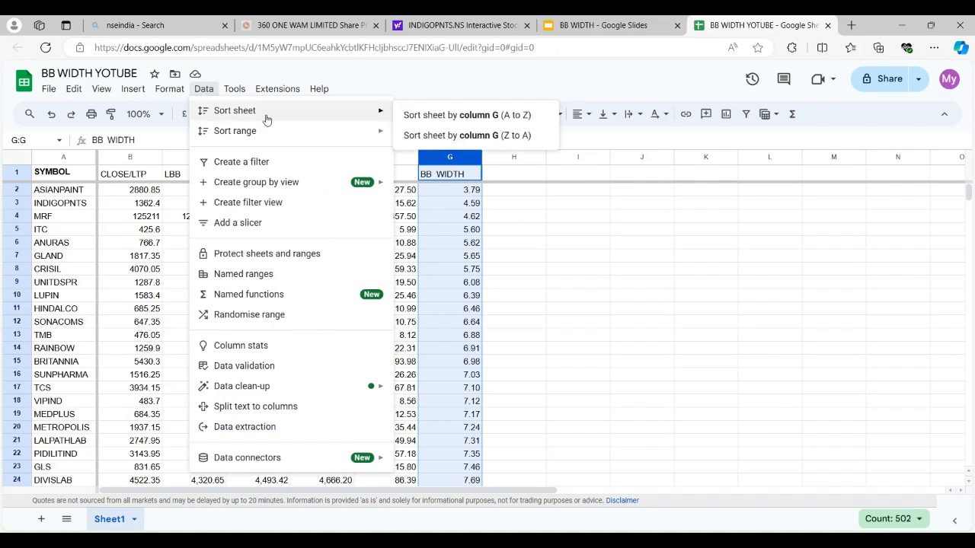
click(484, 135)
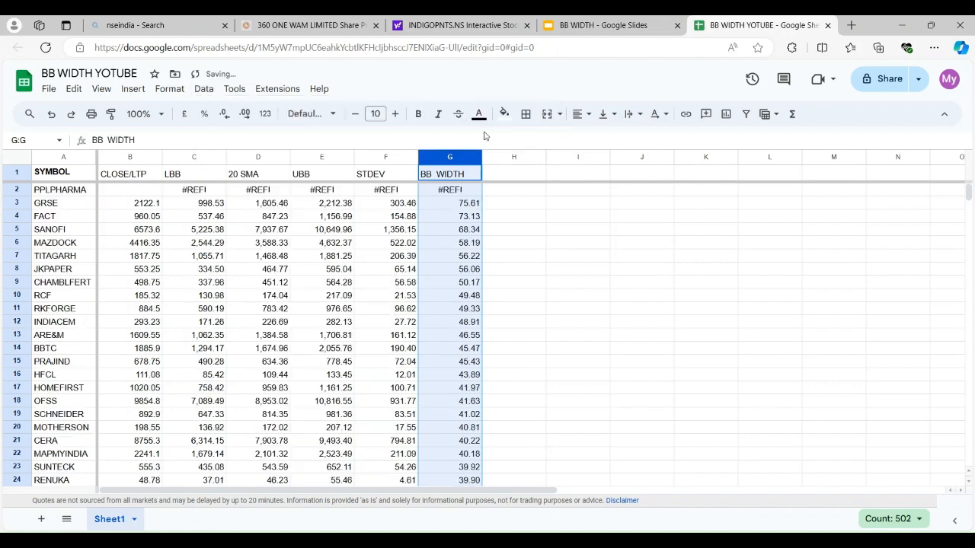
Inspect the PPLPHARMA cells in row 2, from the symbol and close price across to BB WIDTH
drag(590, 242, 190, 197)
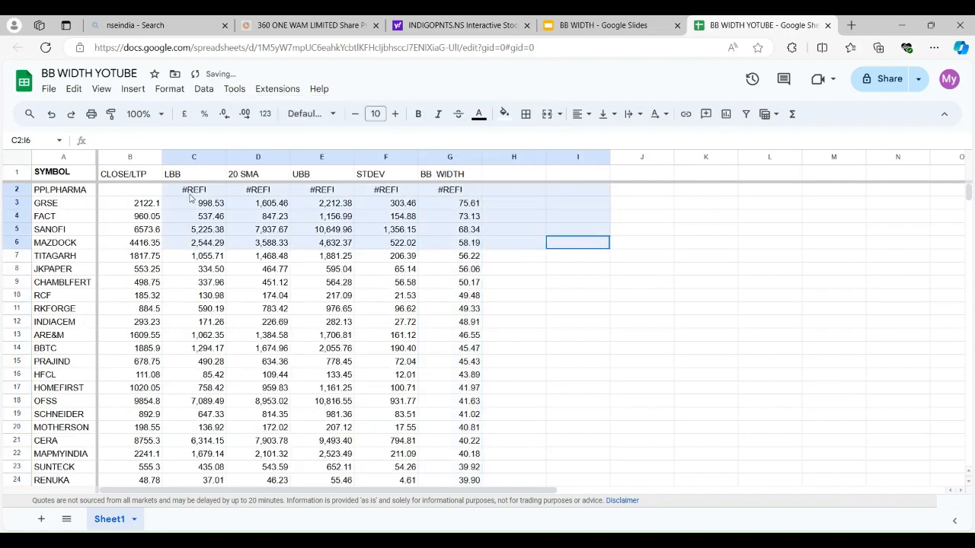
click(192, 194)
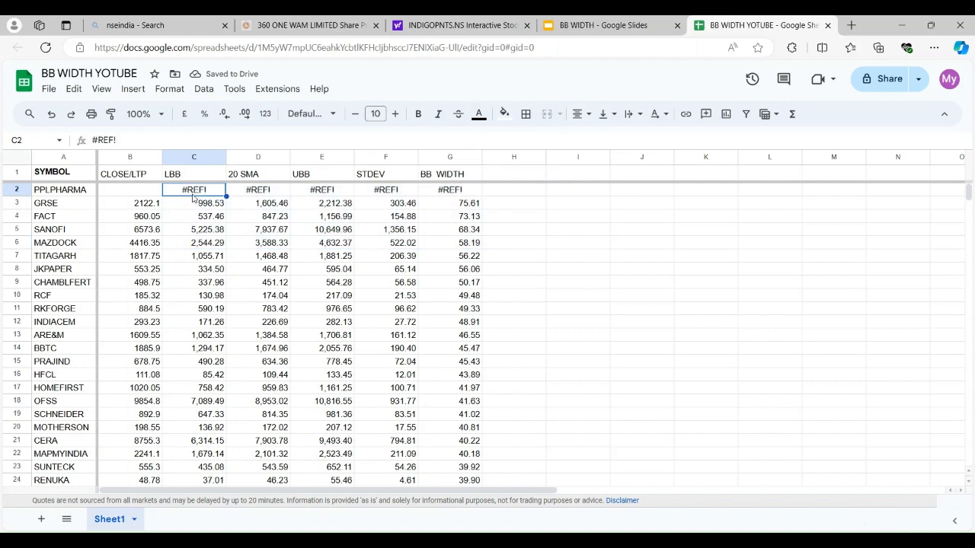
click(268, 194)
click(313, 194)
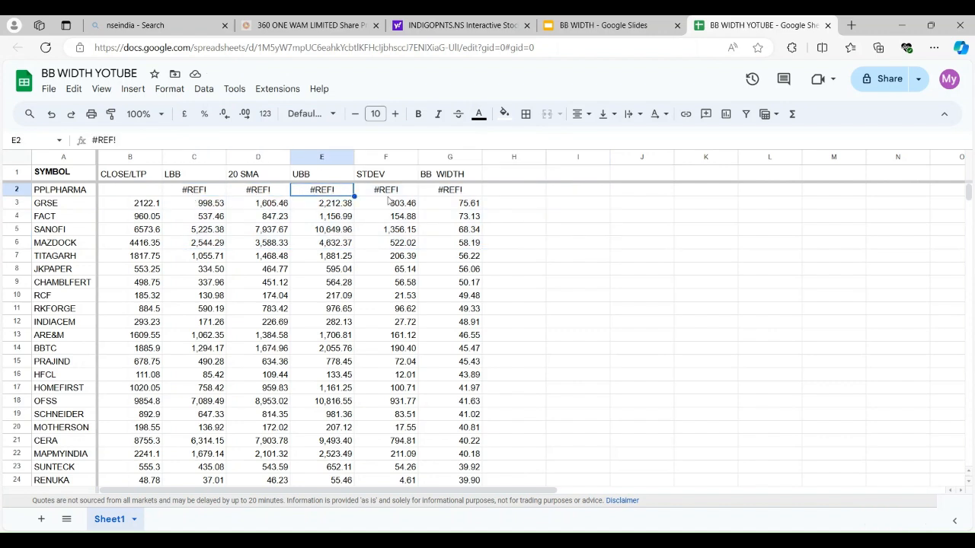
click(455, 194)
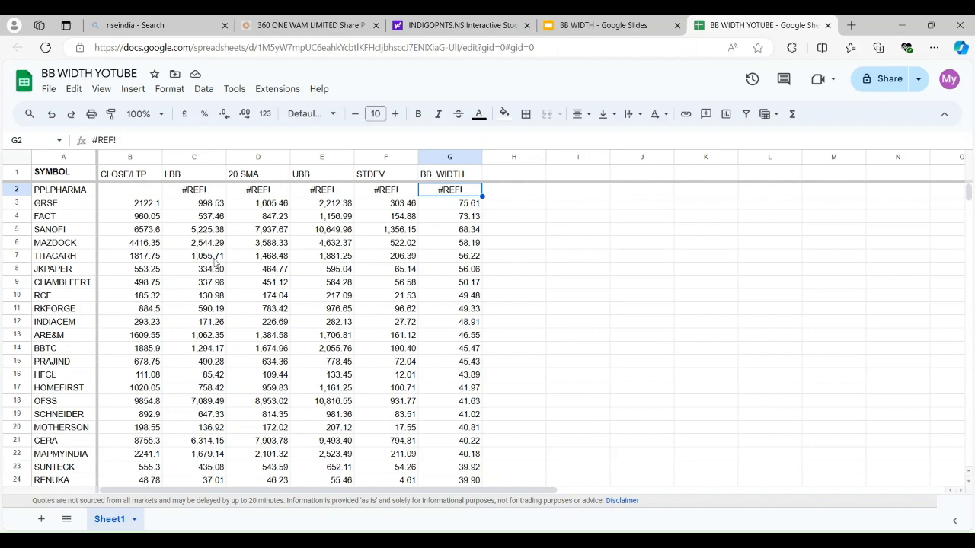
click(78, 192)
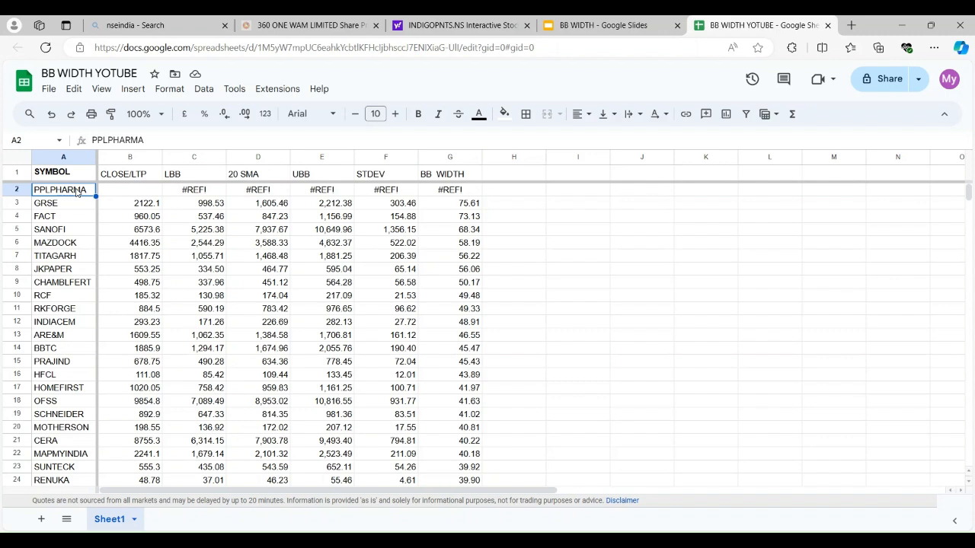
click(139, 195)
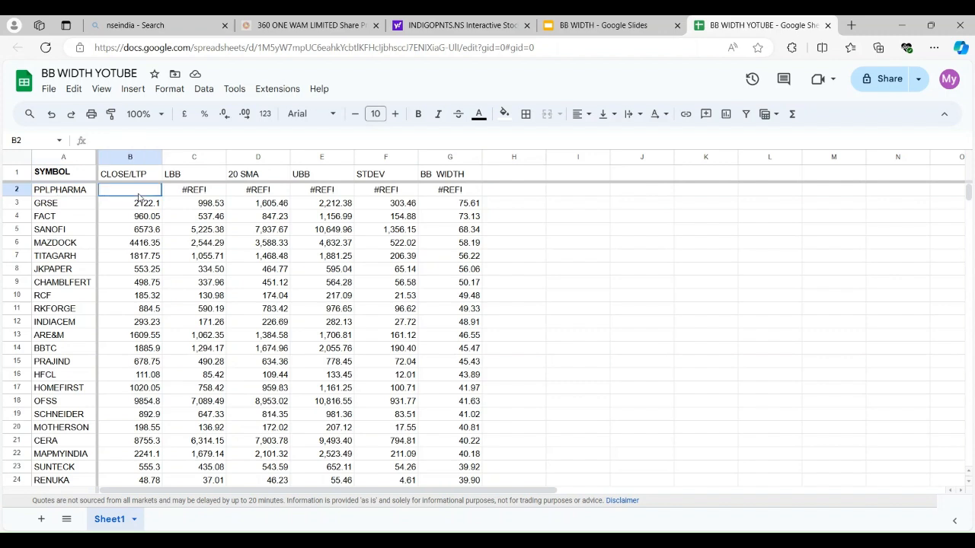
click(253, 196)
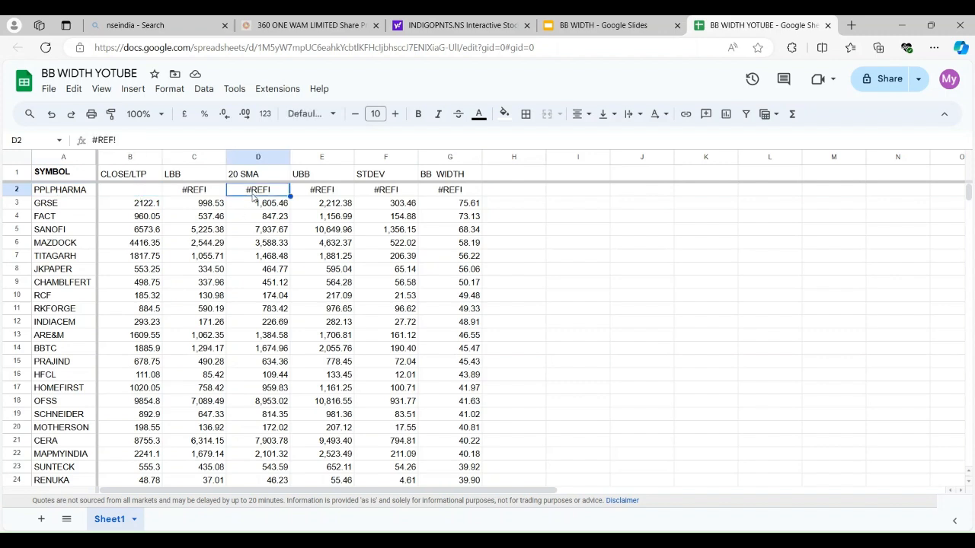
Recheck the PPLPHARMA symbol and its LBB and UBB formula cells, along with the 20 SMA cell for GRSE
click(76, 195)
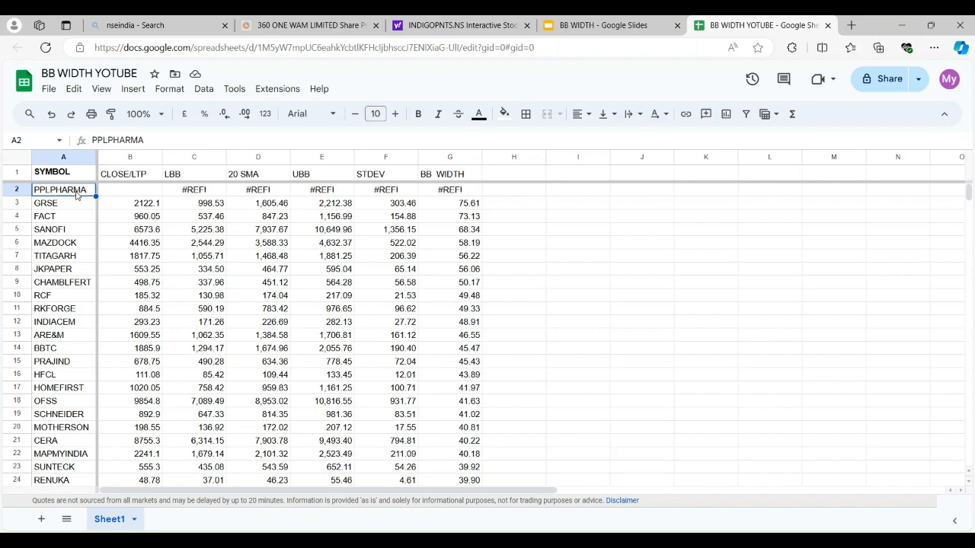
click(195, 193)
click(274, 204)
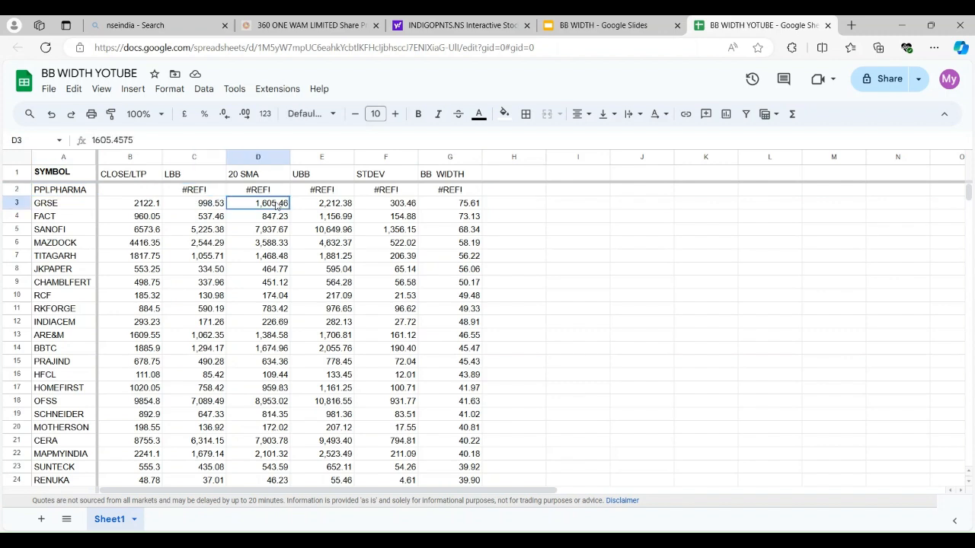
click(323, 192)
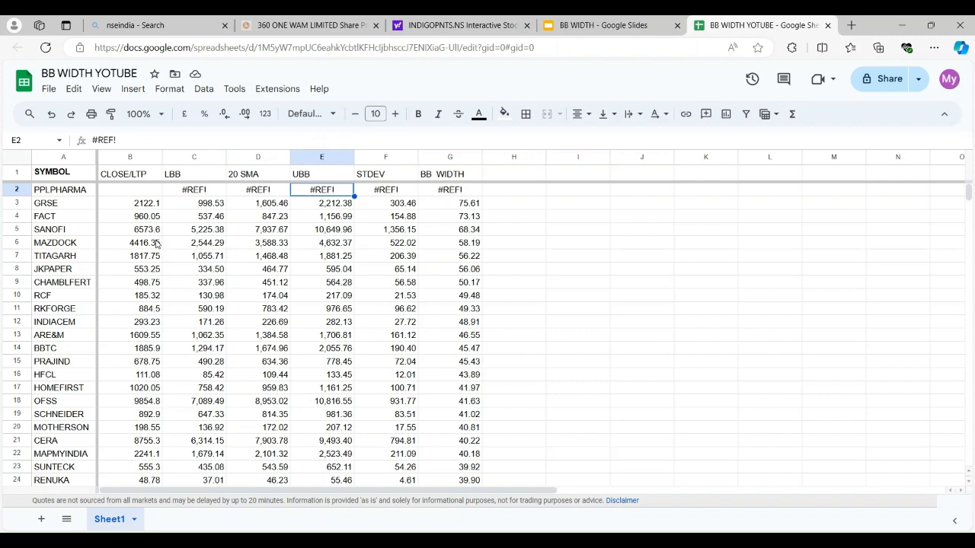
click(75, 192)
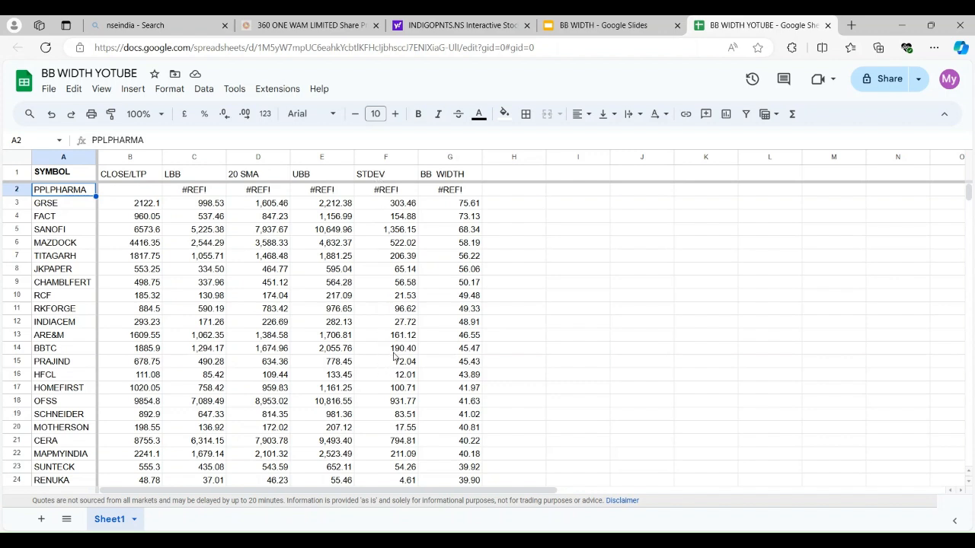
Check the GRSE BB WIDTH value, then switch to Yahoo Finance and look up GRSE.NS to examine its Bollinger Bands chart
click(464, 204)
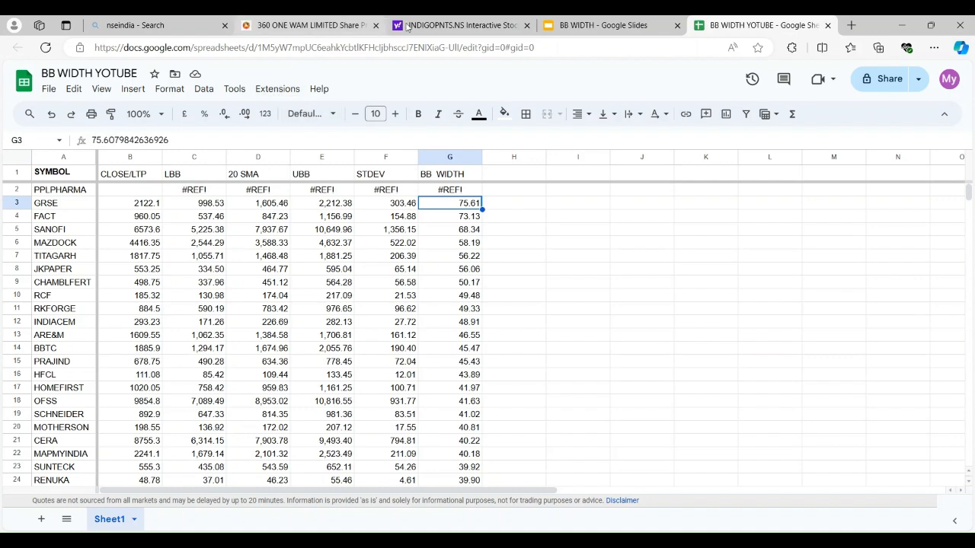
click(434, 25)
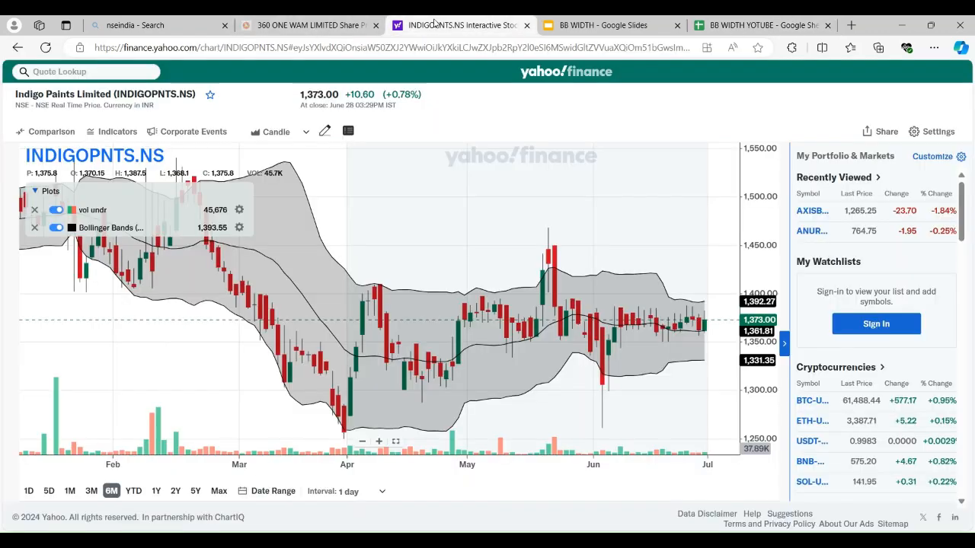
click(140, 74)
text(GRSE)
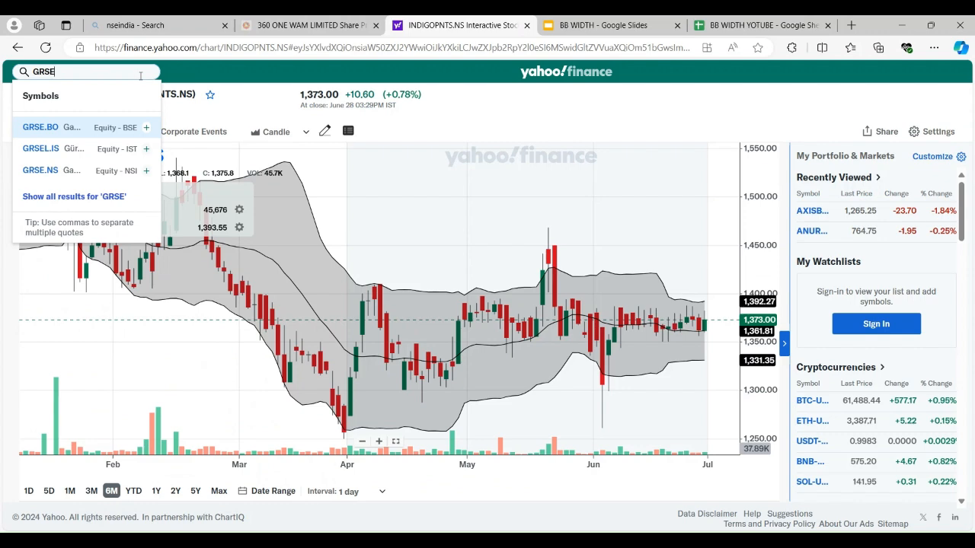
click(59, 171)
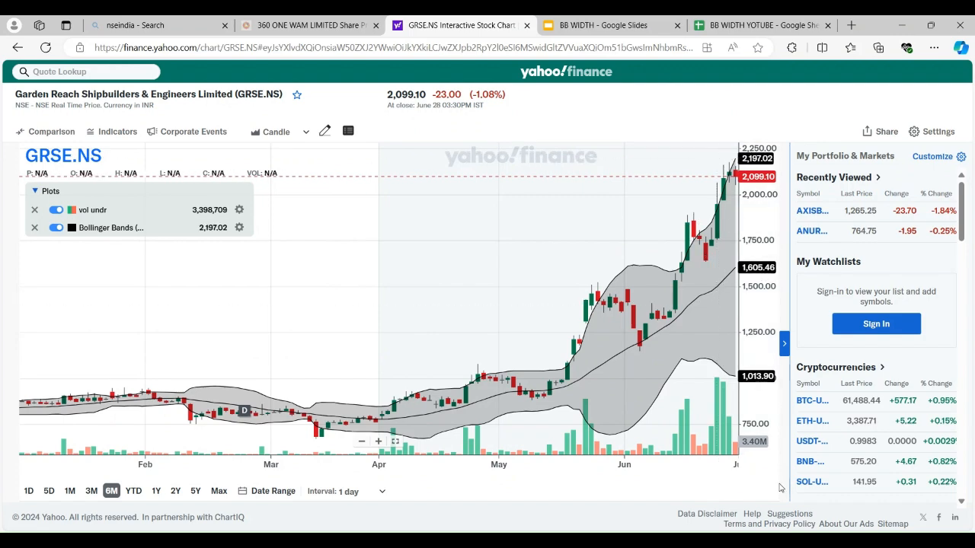
Switch to the BB WIDTH slides and reread the higher-bandwidth statement, highlighting the paragraph and the word MIGHT
click(601, 25)
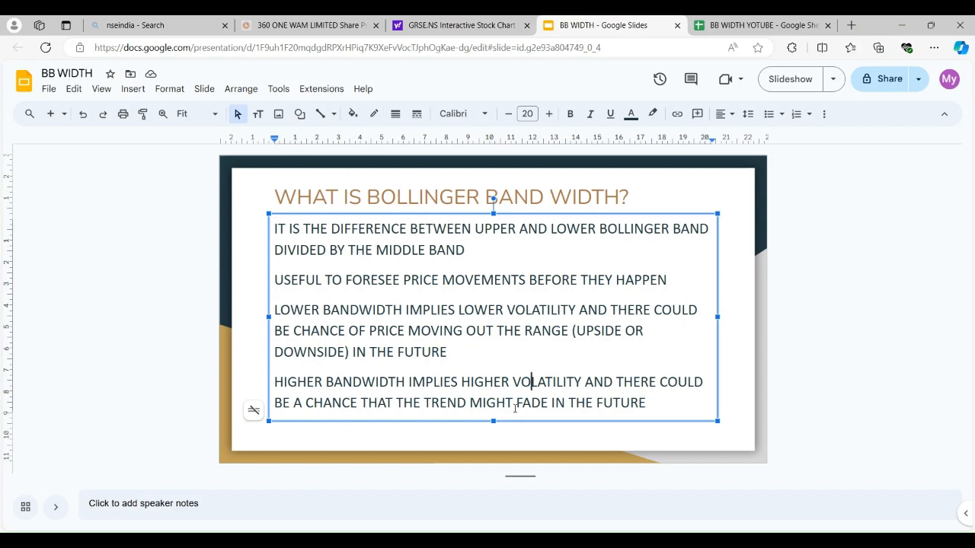
triple_click(482, 401)
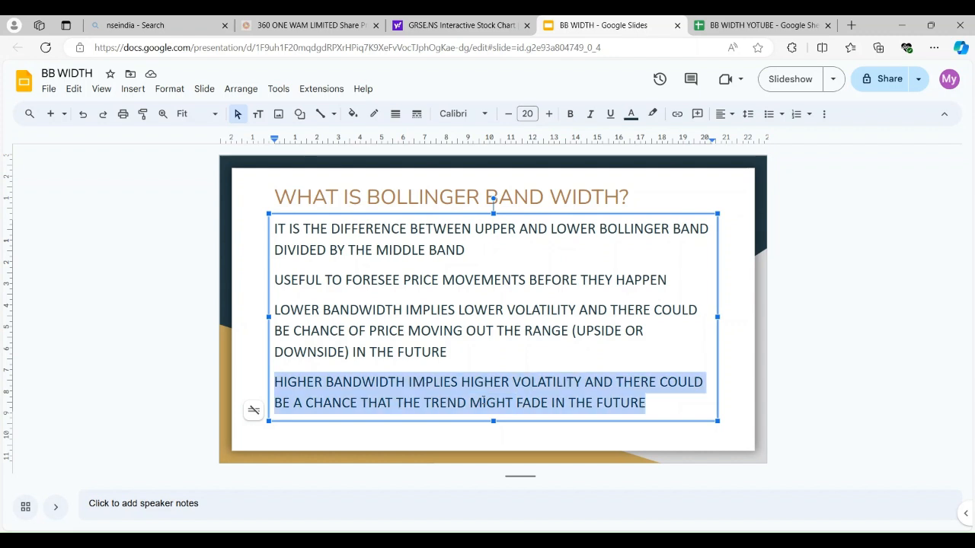
click(482, 401)
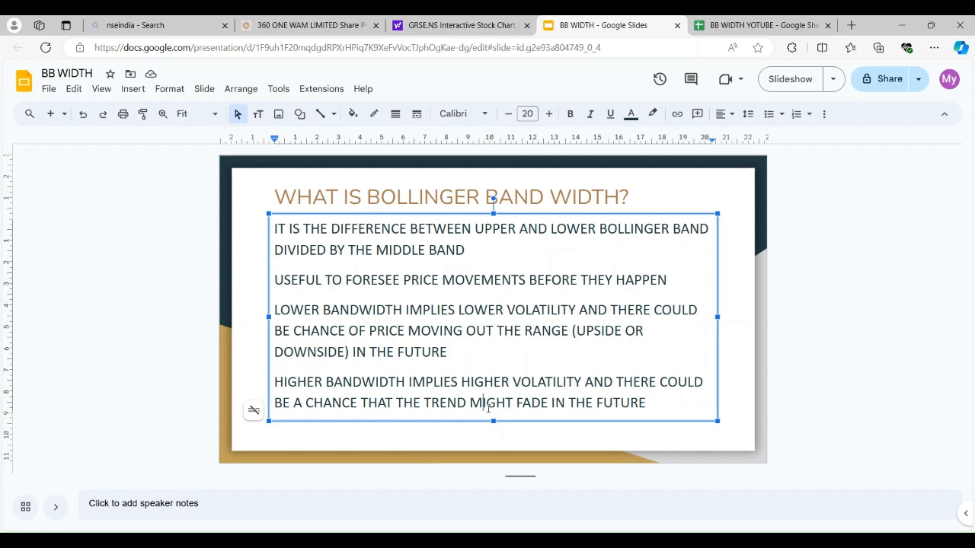
double_click(483, 403)
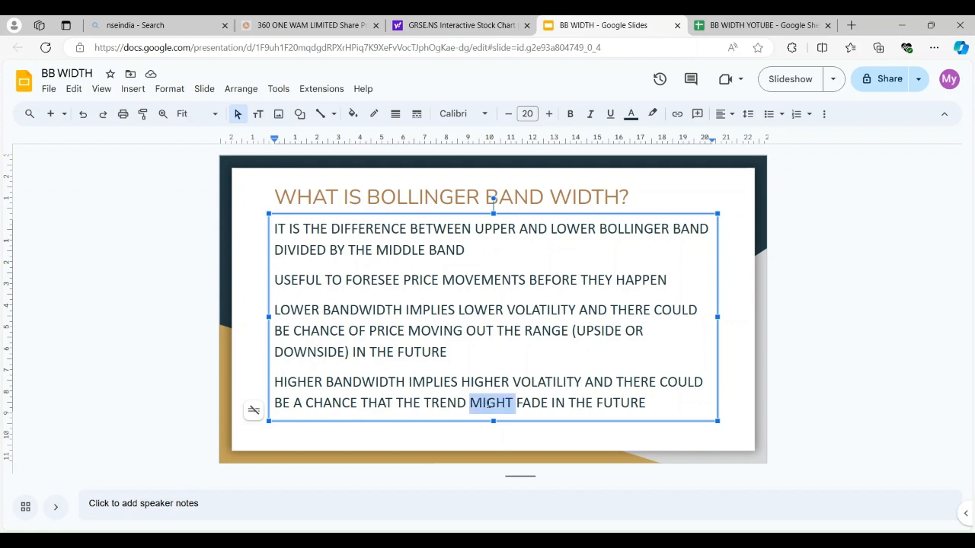
Compare the GRSE.NS chart on Yahoo Finance with the Bollinger Band width slide and return to the BB WIDTH YOTUBE sheet
click(721, 29)
click(457, 25)
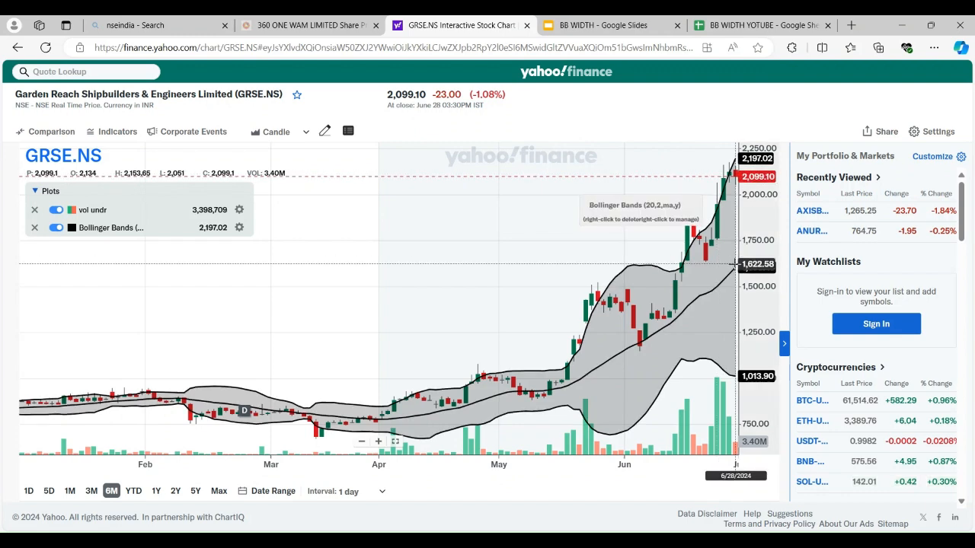
click(621, 28)
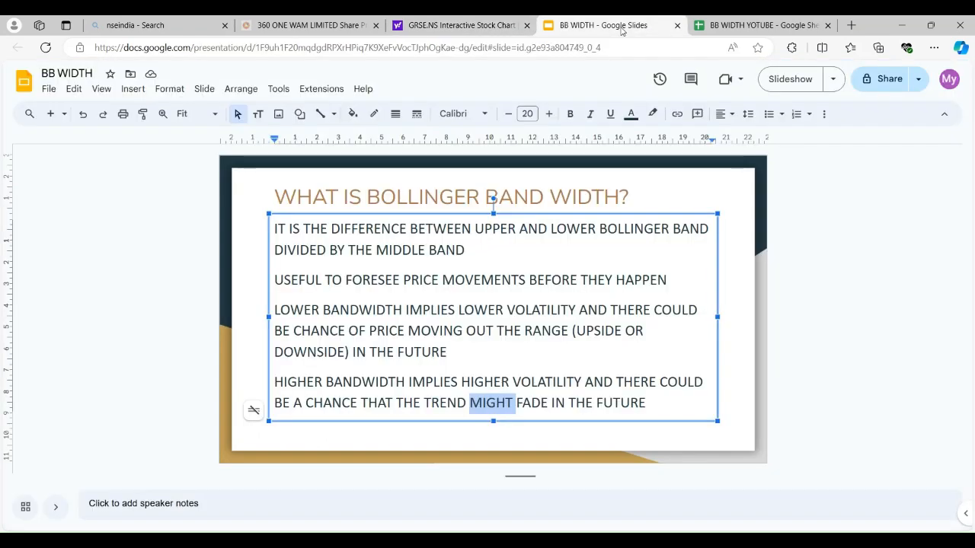
click(721, 27)
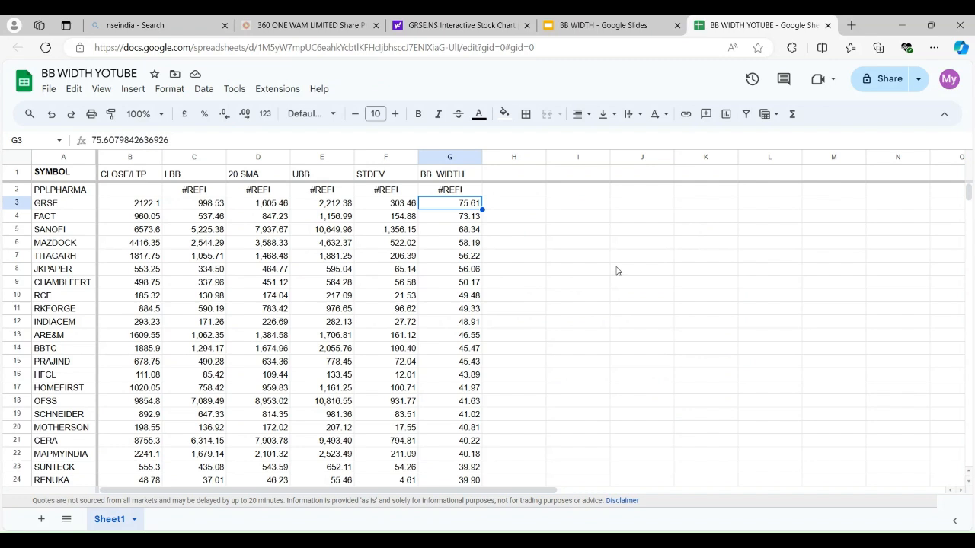
Pick MAZDOCK in the sheet and look up MAZDOCK.NS on Yahoo Finance to examine its Bollinger Bands chart
click(70, 243)
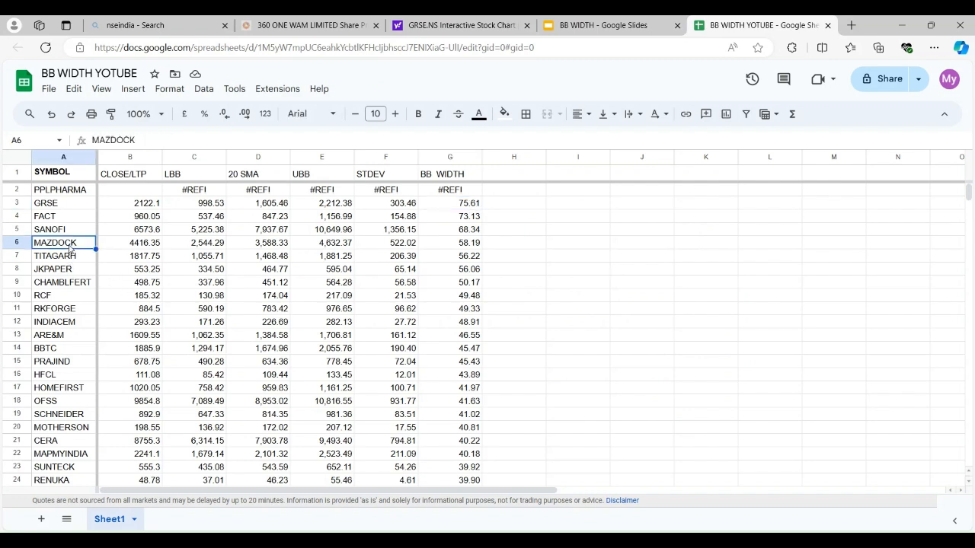
click(449, 27)
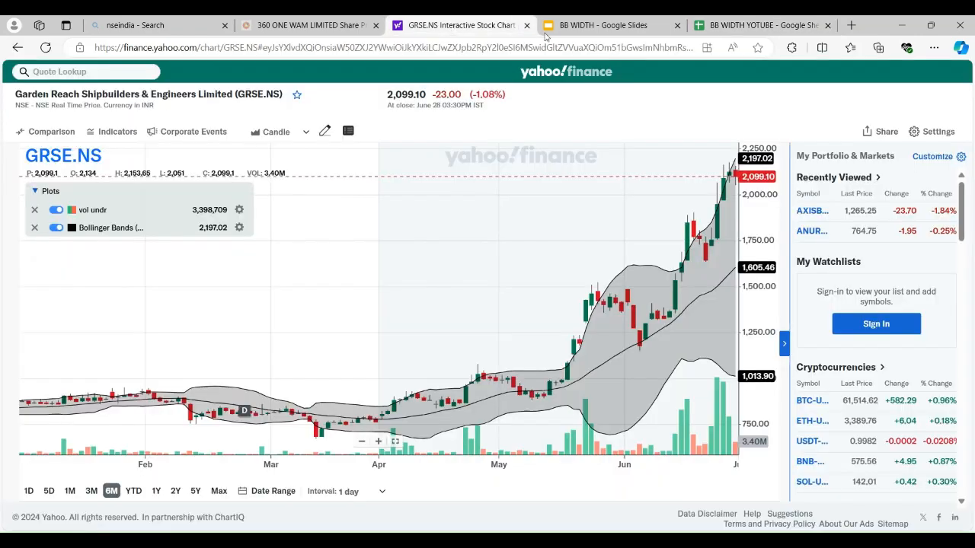
click(728, 31)
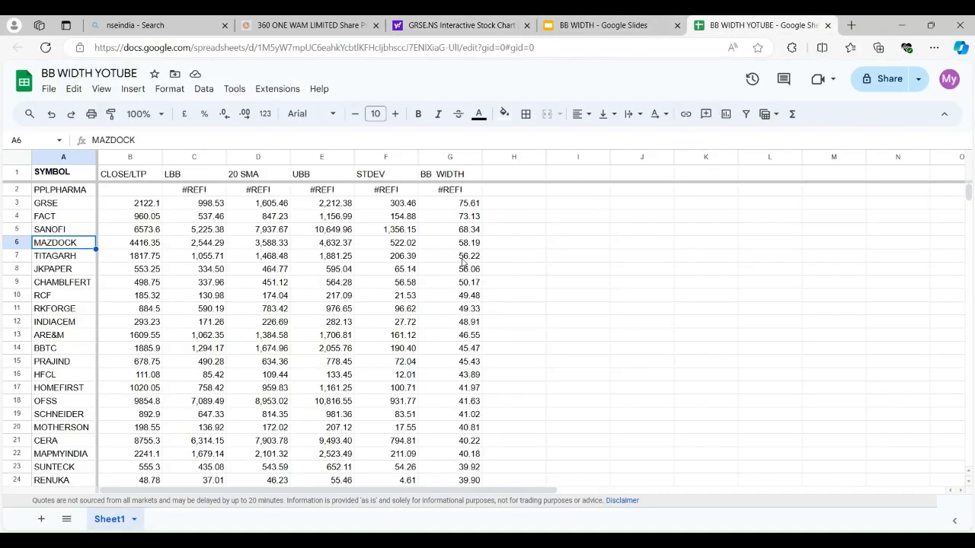
click(453, 28)
click(105, 72)
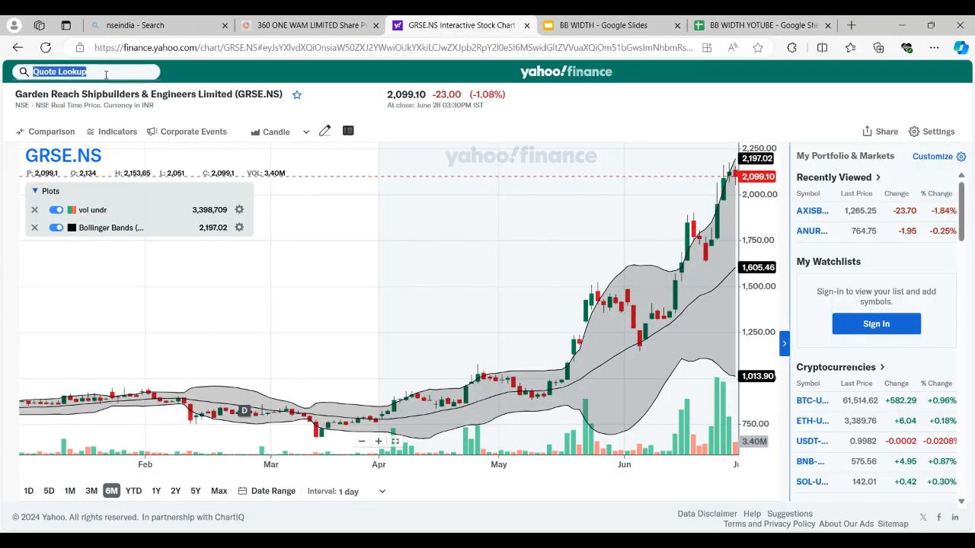
text(MAZ)
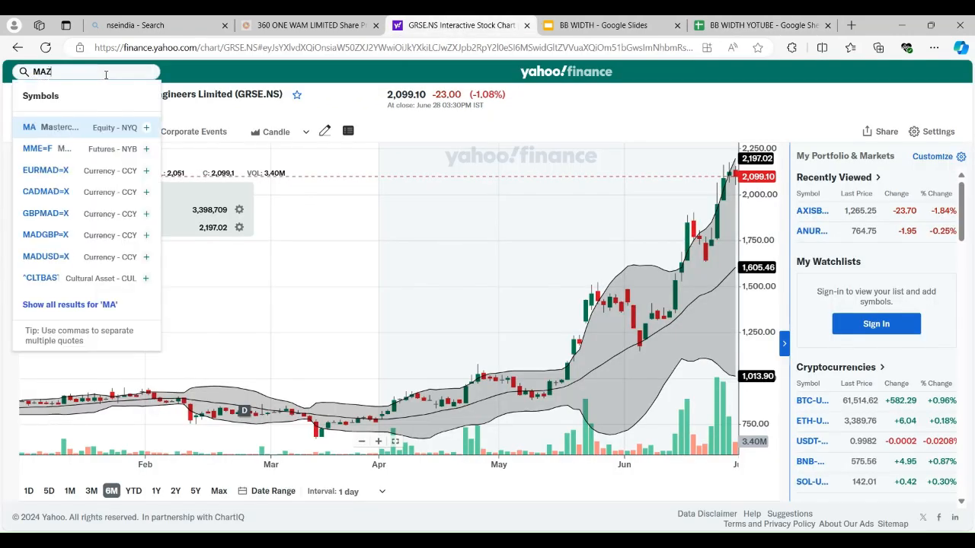
text(DOCK.)
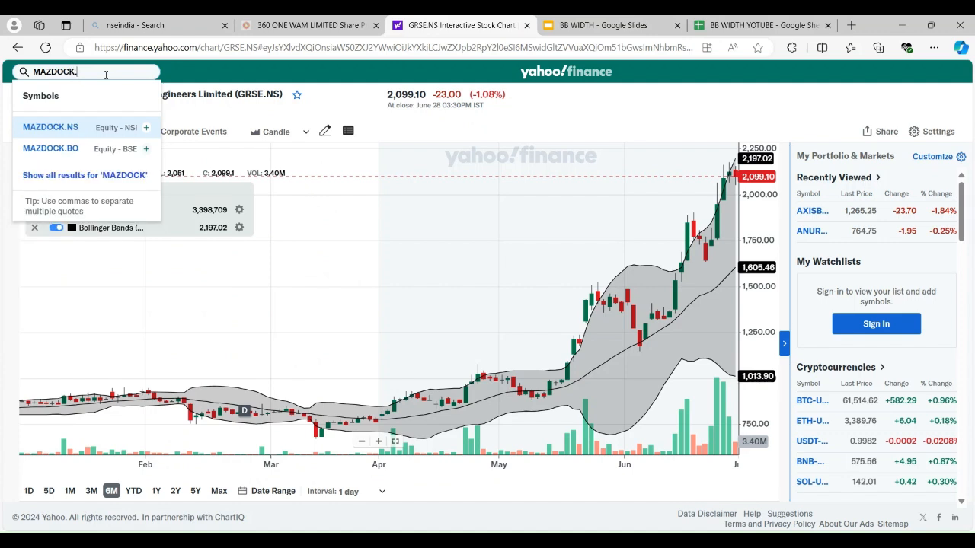
text(NS)
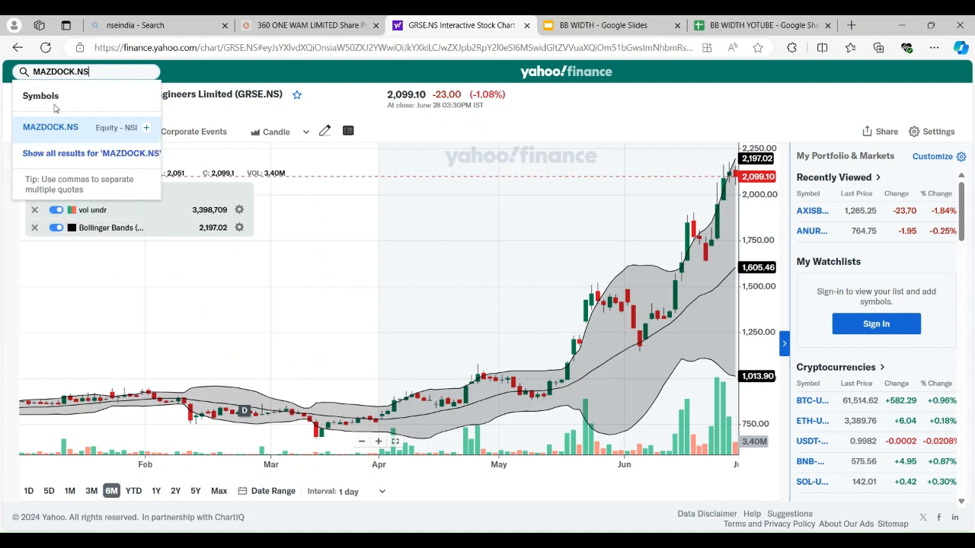
click(56, 128)
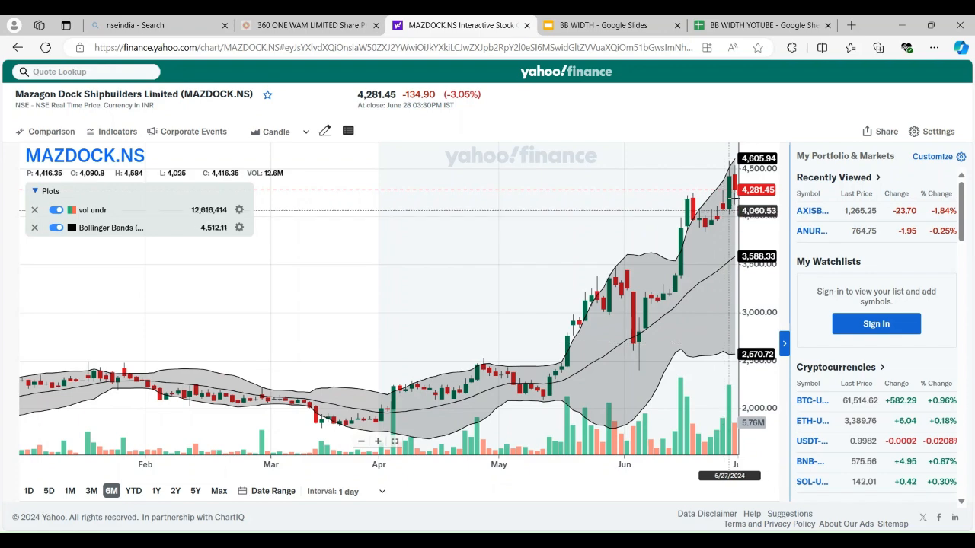
Revisit the Bollinger Band width slide in Google Slides and go back to the BB WIDTH YOTUBE sheet
click(638, 32)
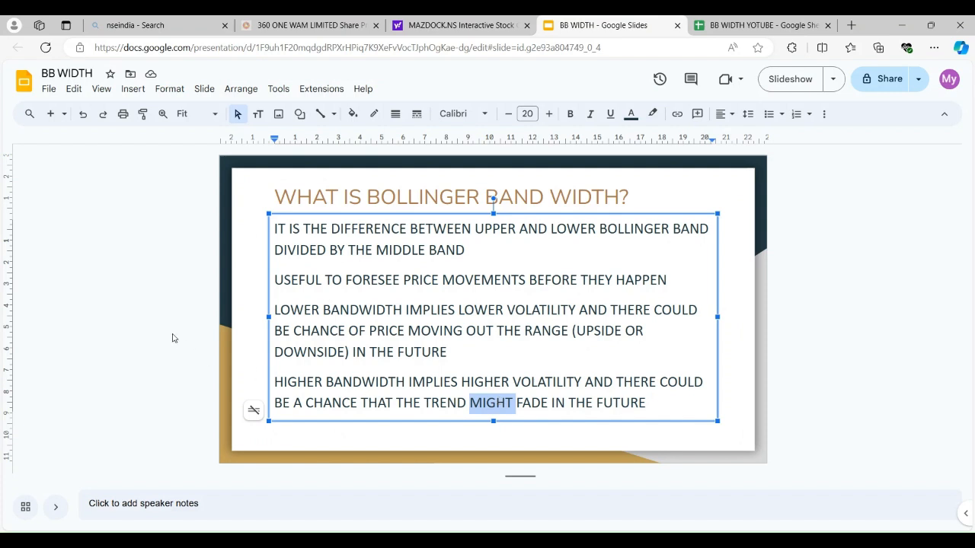
click(229, 284)
click(720, 27)
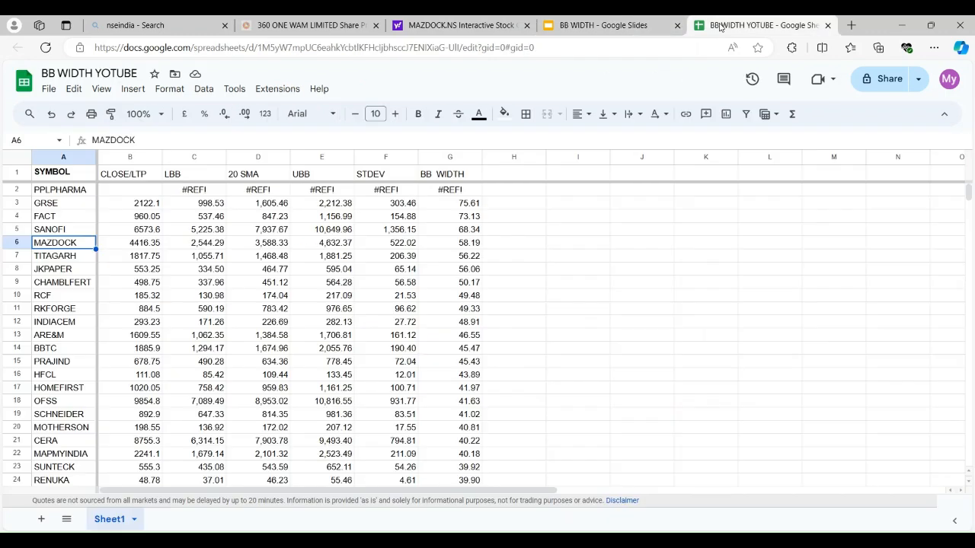
Pick TITAGARH in the sheet and look up TITAGARH.NS on Yahoo Finance to examine its Bollinger Bands chart
click(68, 260)
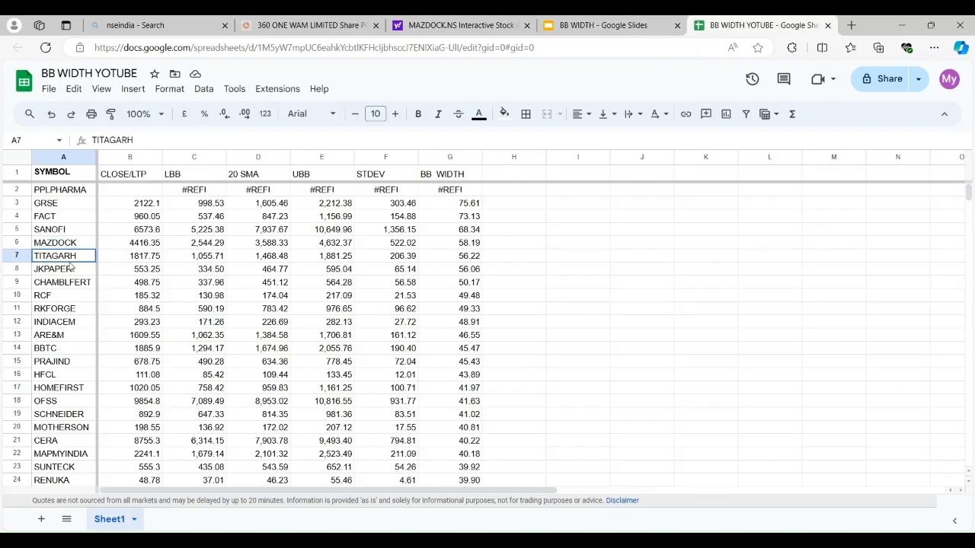
click(461, 29)
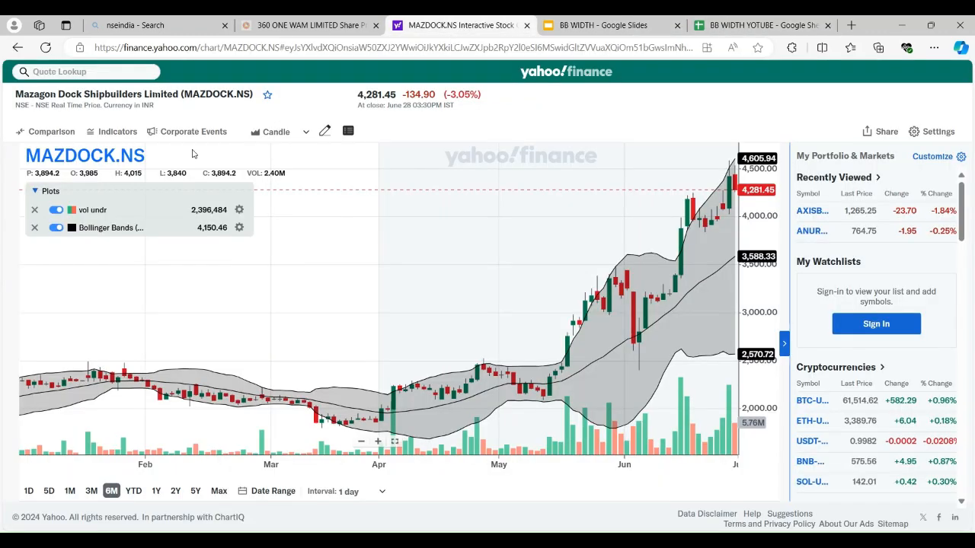
click(135, 76)
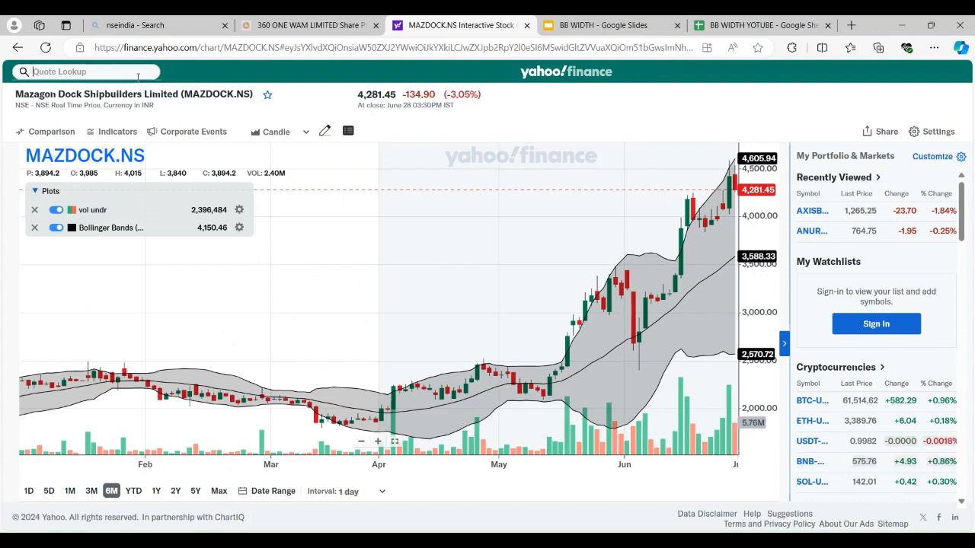
text(TITAGARH)
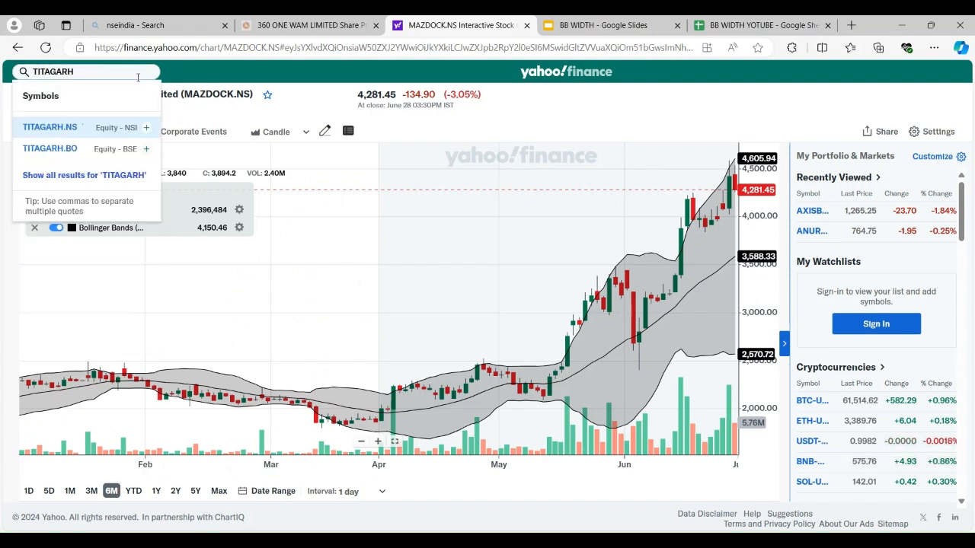
click(65, 127)
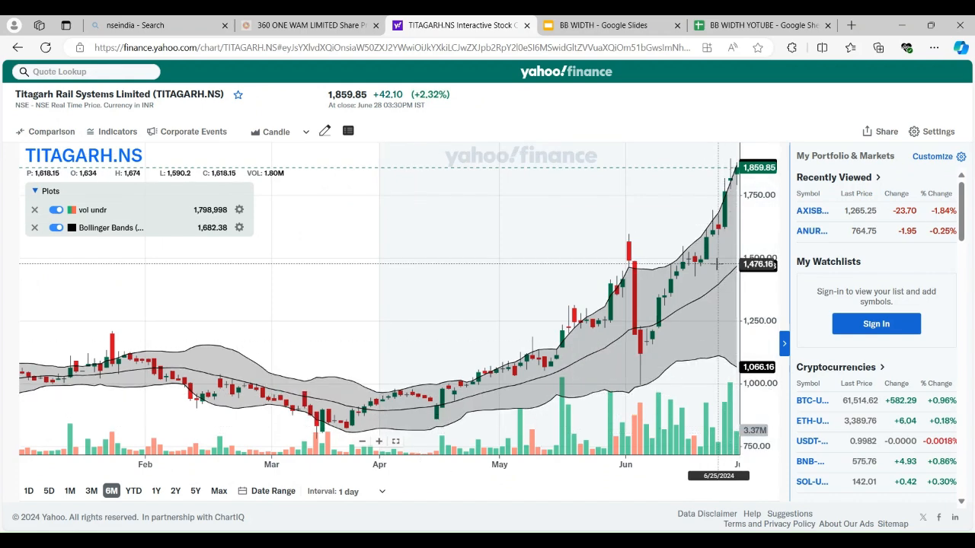
Return to the BB WIDTH YOTUBE sheet, sort it by column G, A to Z, and select the INDIGOPNTS symbol
click(723, 25)
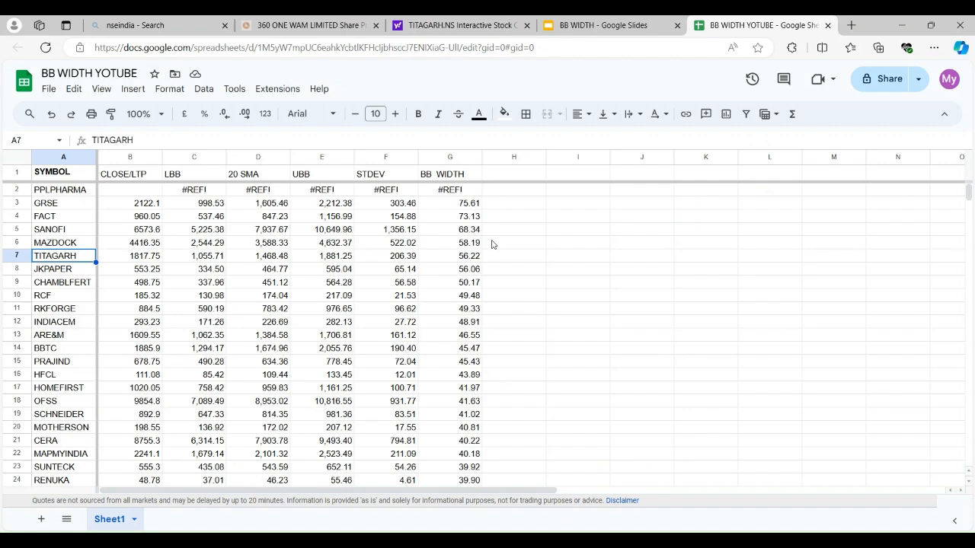
click(449, 158)
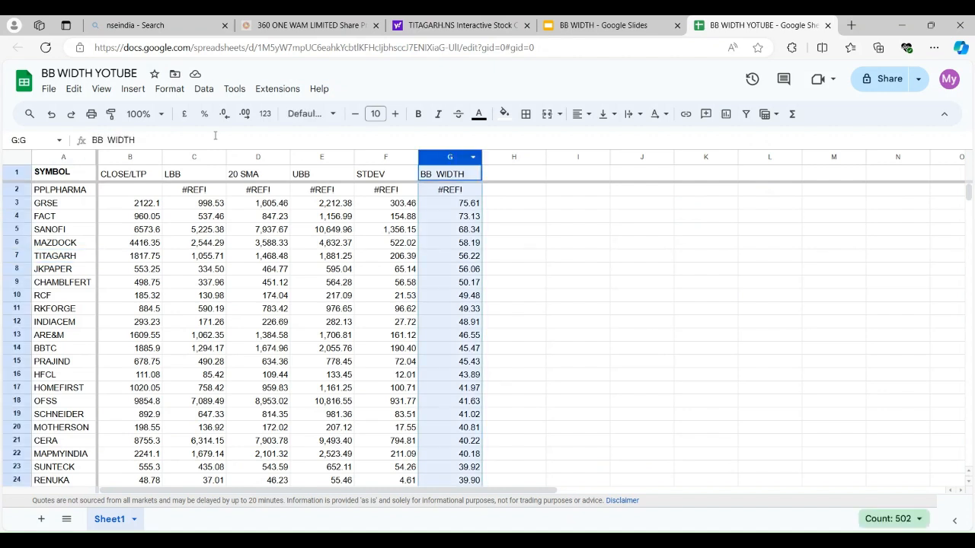
click(203, 90)
mouse_move(347, 113)
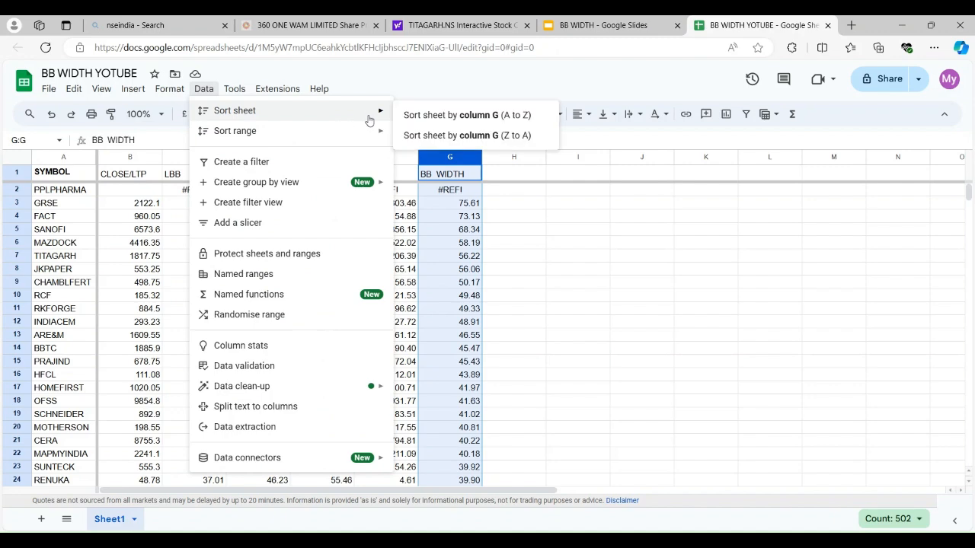
click(493, 123)
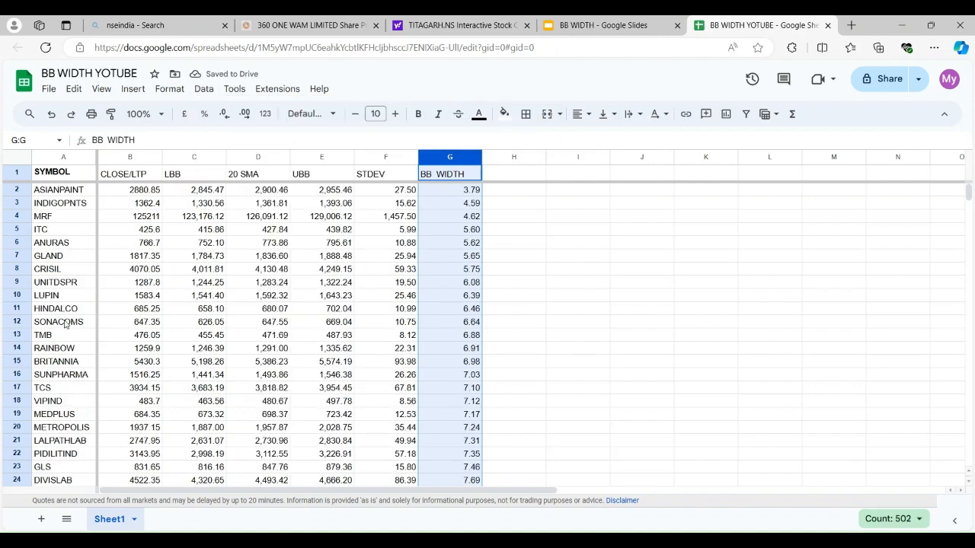
click(67, 204)
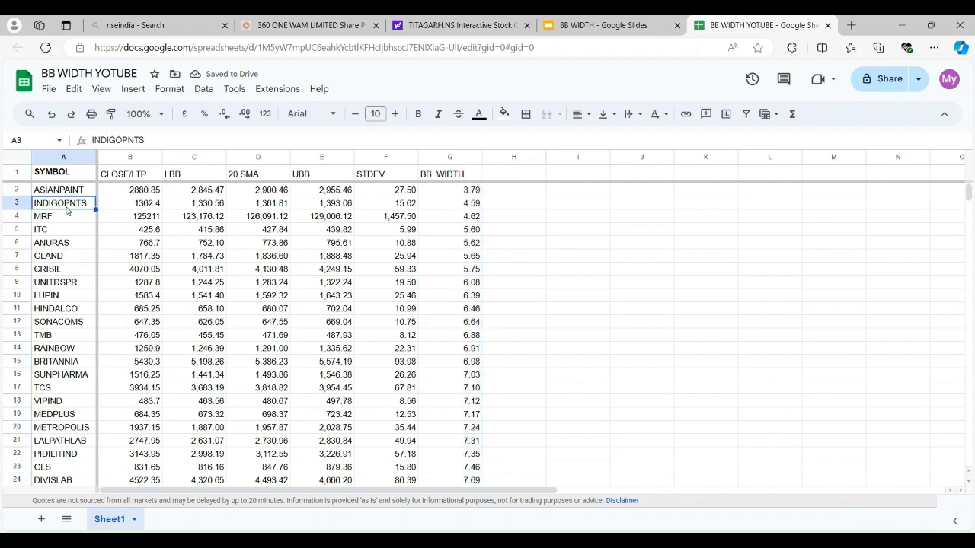
Pick ANURAS in the sheet and look up ANURAS.NS on Yahoo Finance to examine its Bollinger Bands chart
click(71, 194)
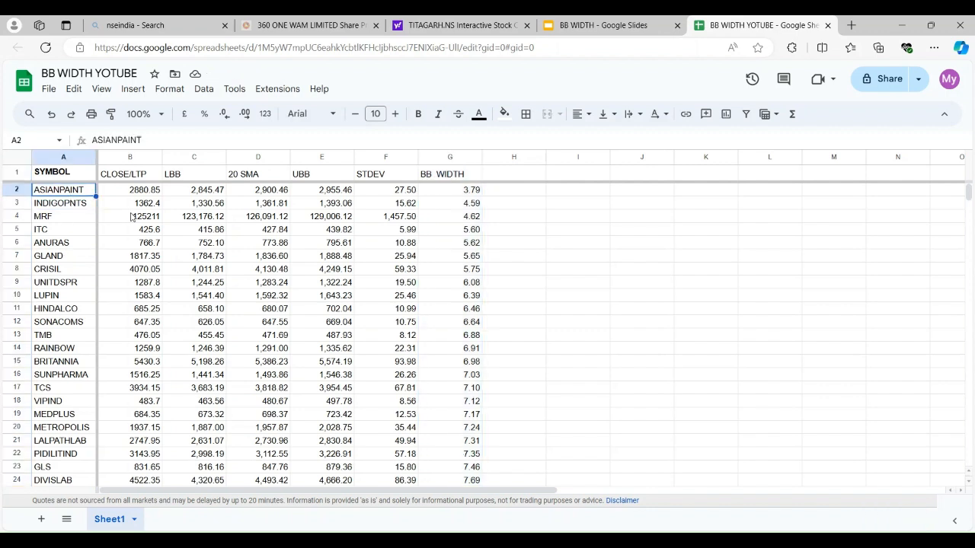
click(78, 245)
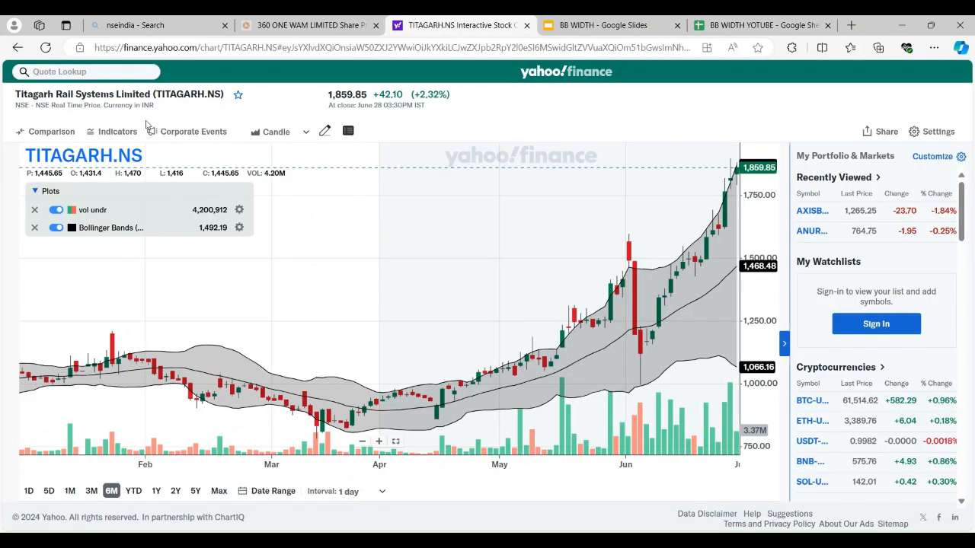
click(126, 74)
text(A)
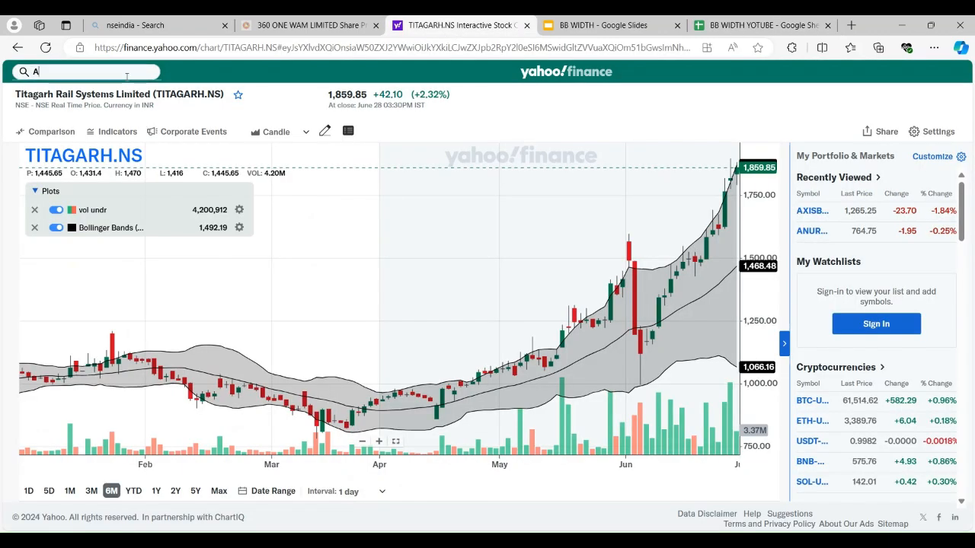
text(NURAS)
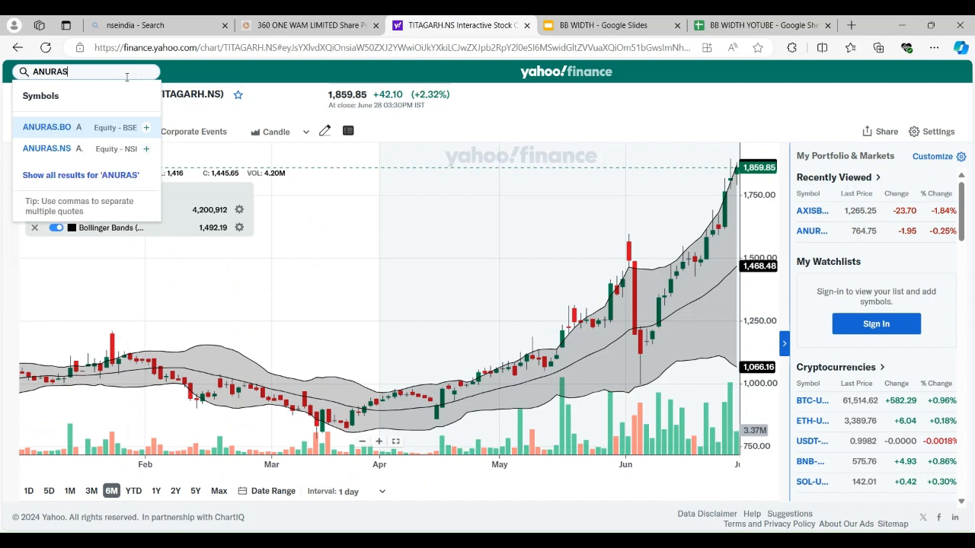
click(64, 153)
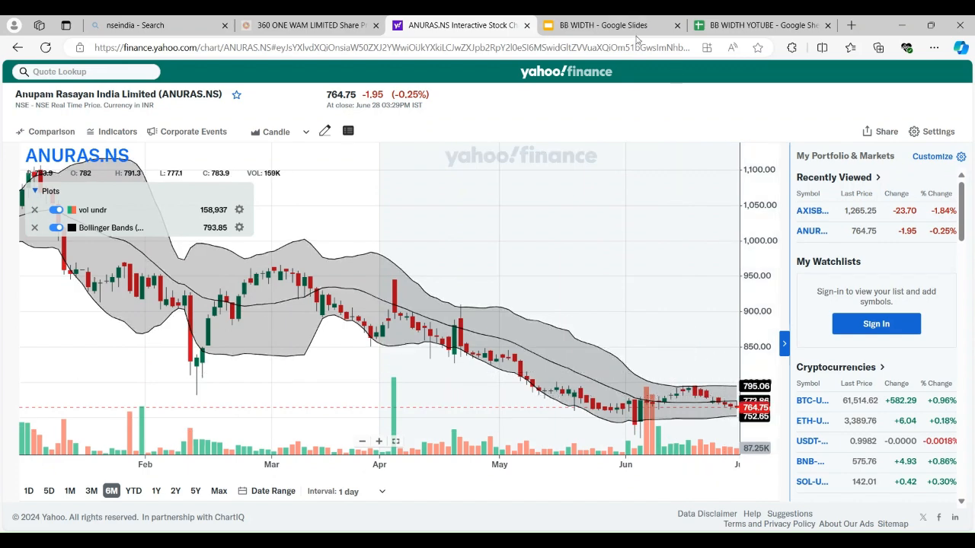
Review the lower-bandwidth point on the Google Slides slide against the sheet's BB WIDTH values and the ANURAS.NS chart on Yahoo Finance
click(601, 25)
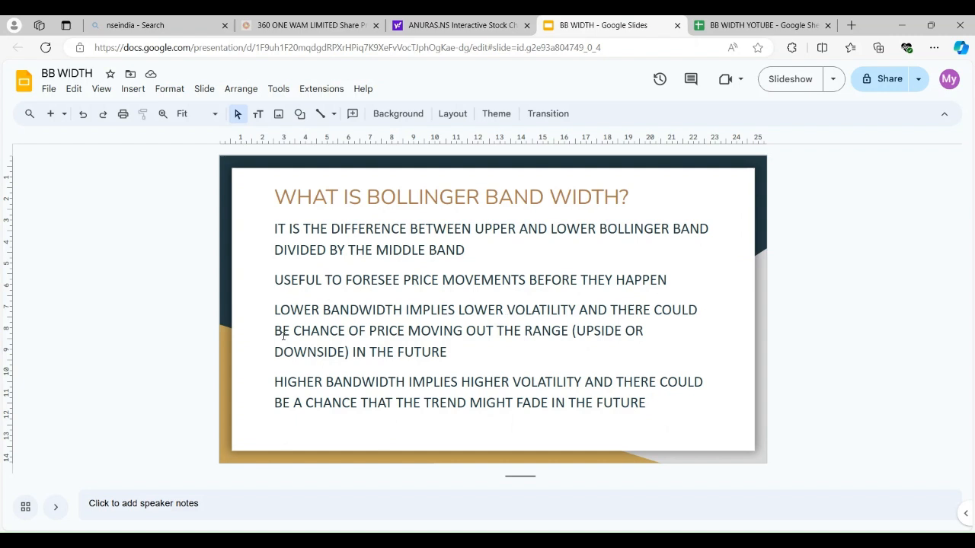
double_click(310, 330)
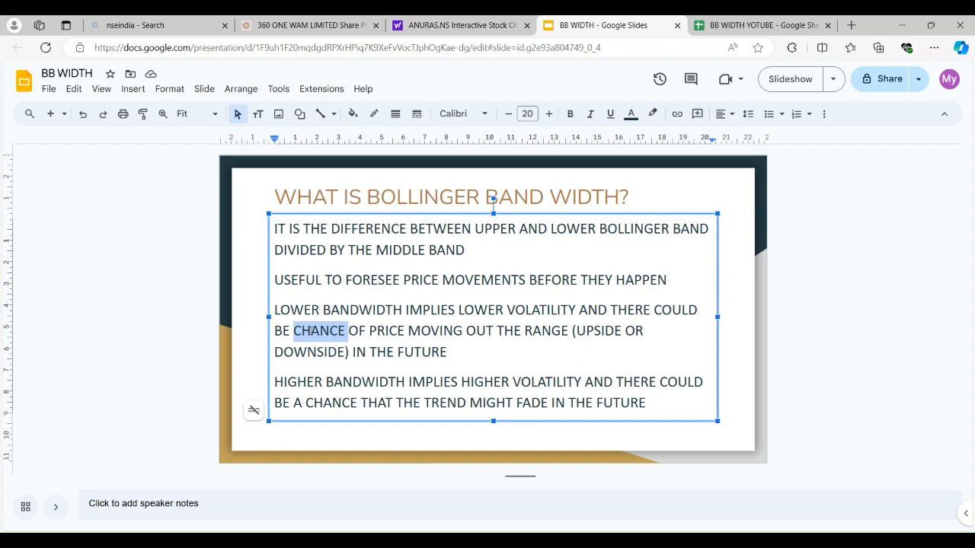
click(733, 23)
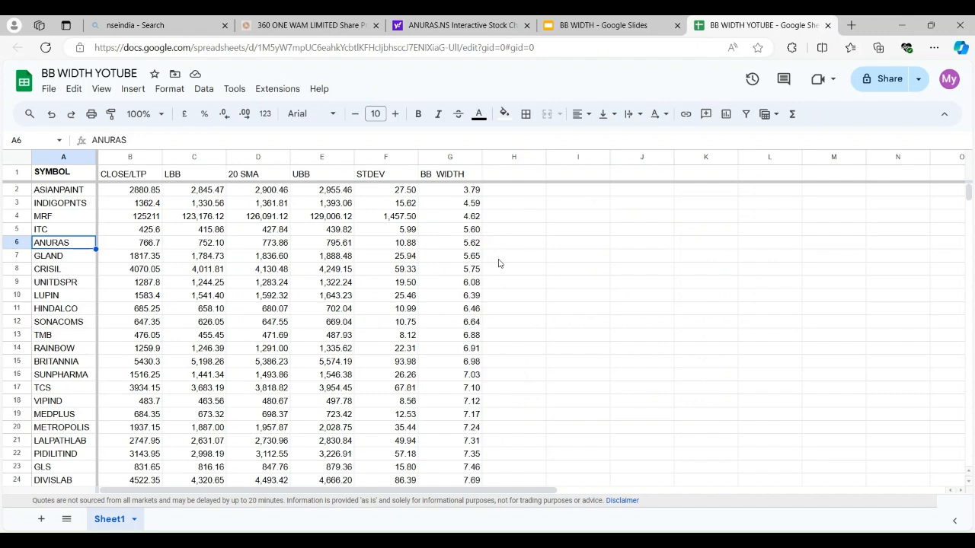
click(473, 207)
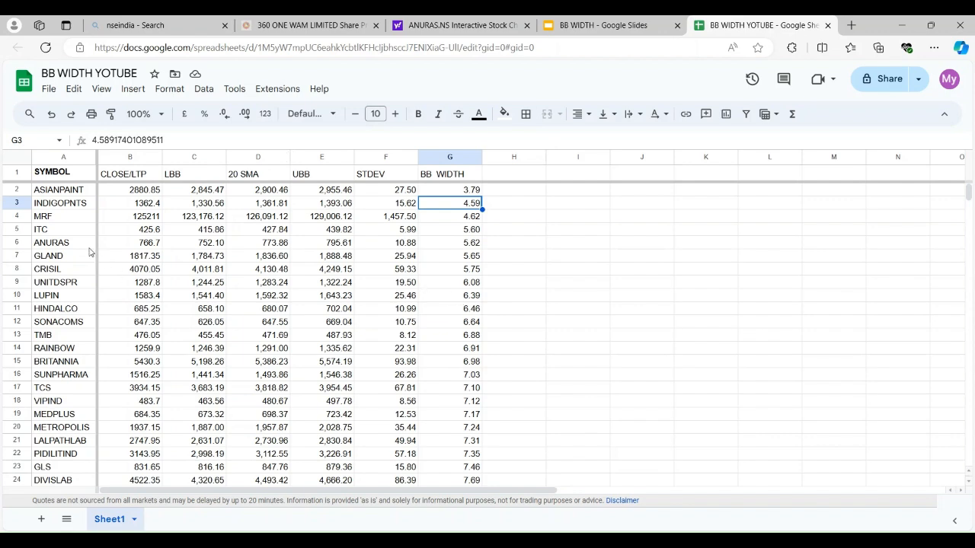
click(453, 32)
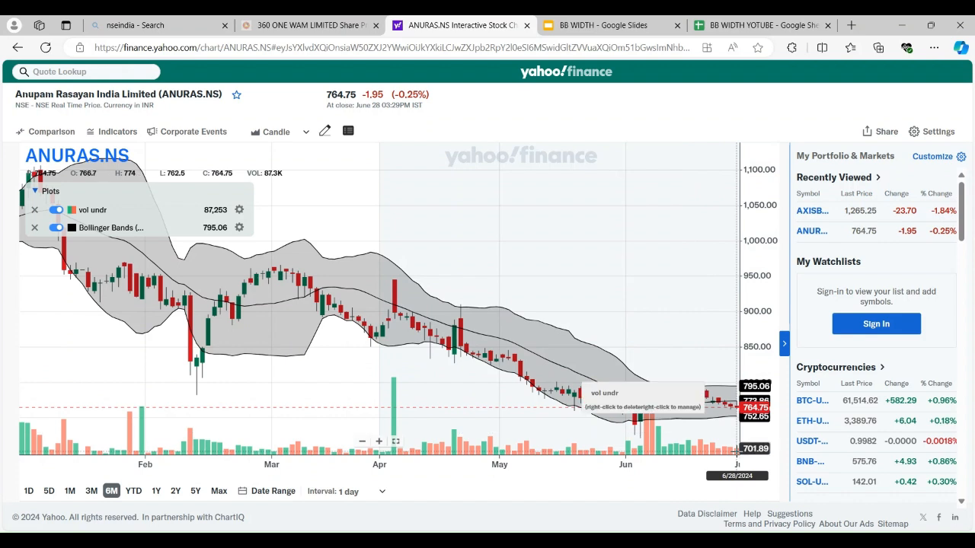
Return to the BB WIDTH YOTUBE sheet, sort it by column G, Z to A, and select the BB WIDTH values in G3:G8
click(740, 19)
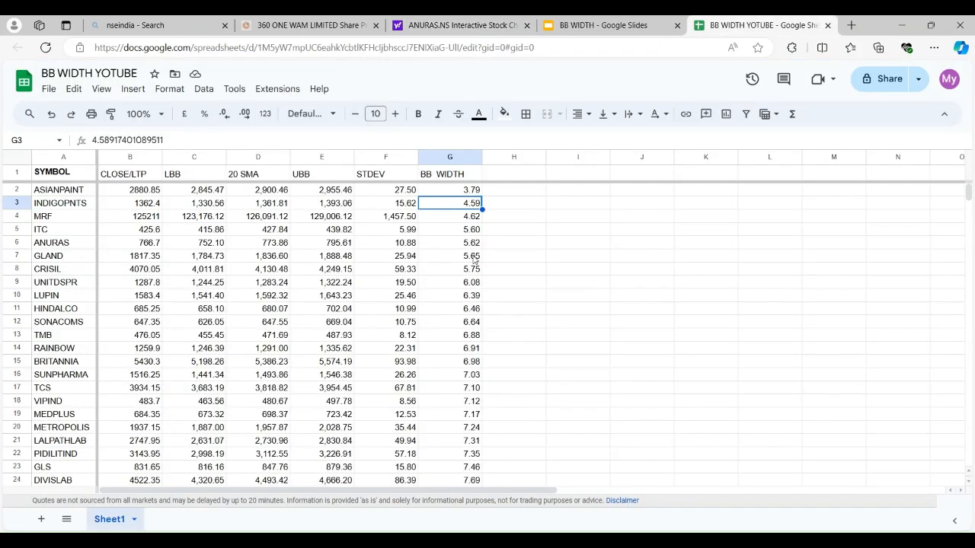
click(446, 159)
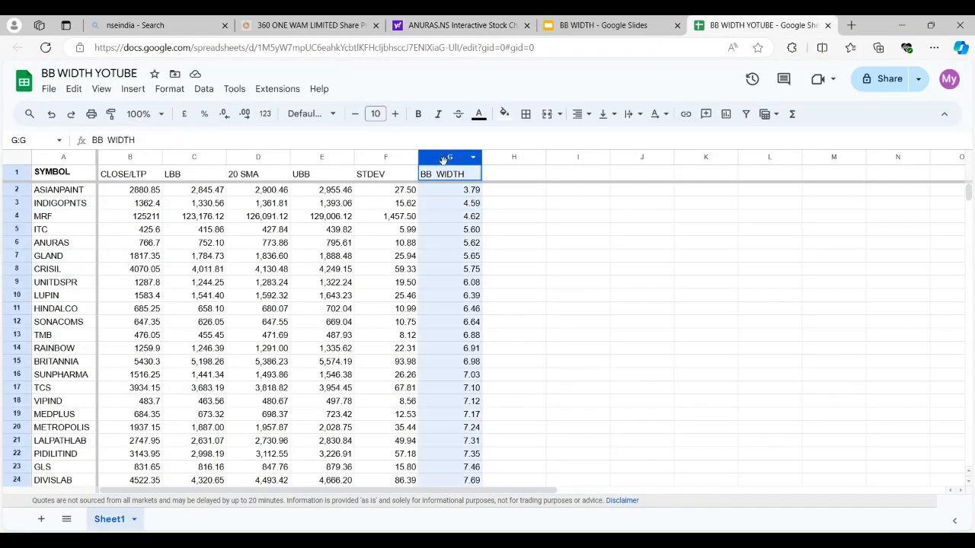
click(201, 92)
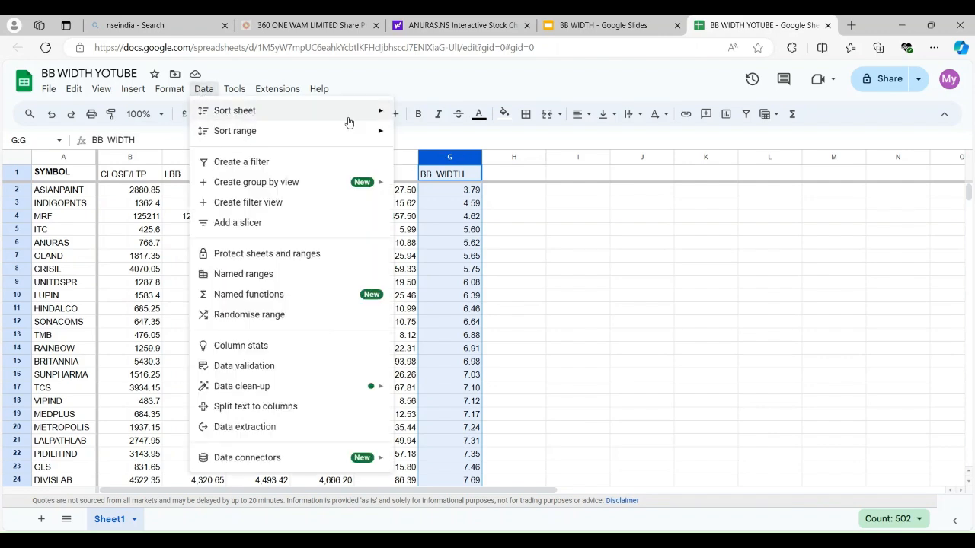
mouse_move(364, 116)
click(501, 135)
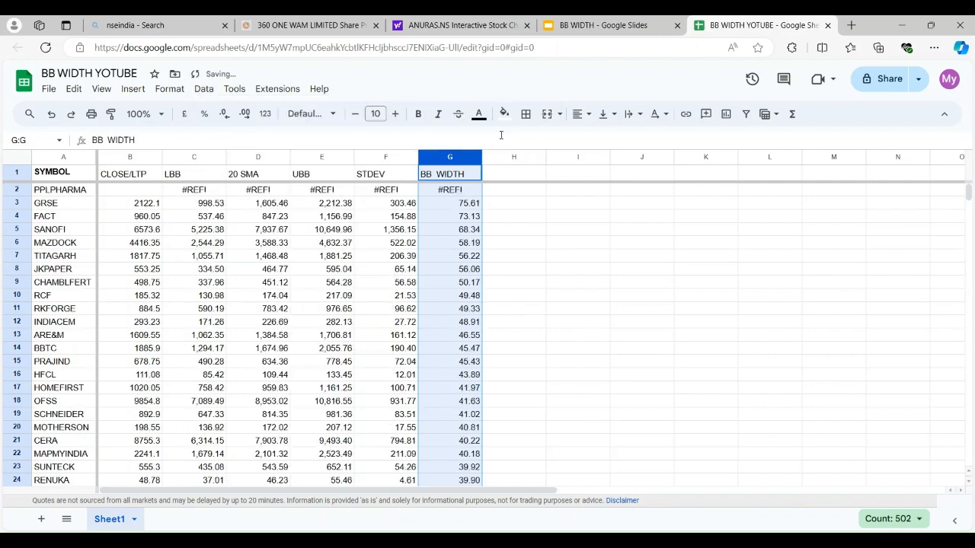
click(463, 206)
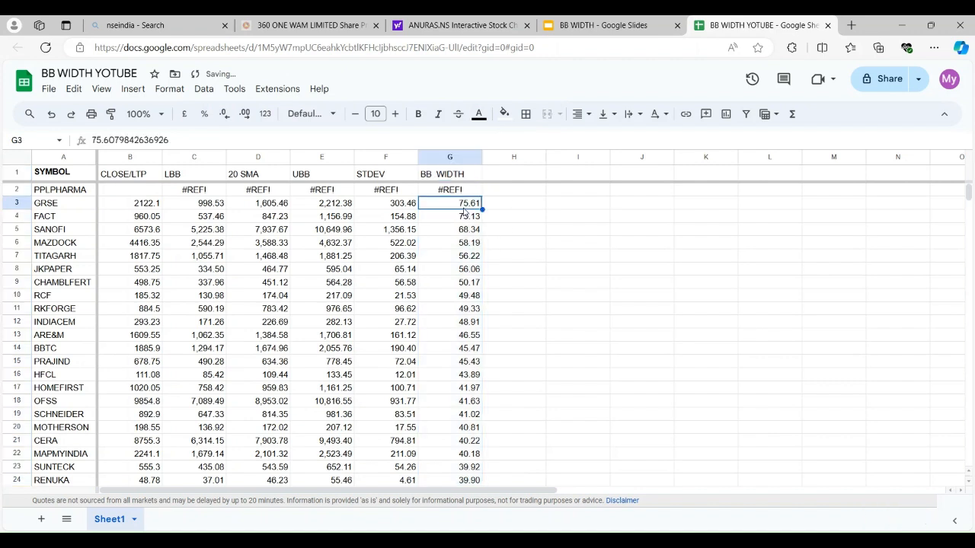
key(shift+Down)
key(shift+Down)
key(shift+Down)
key(shift+Down)
key(shift+Down)
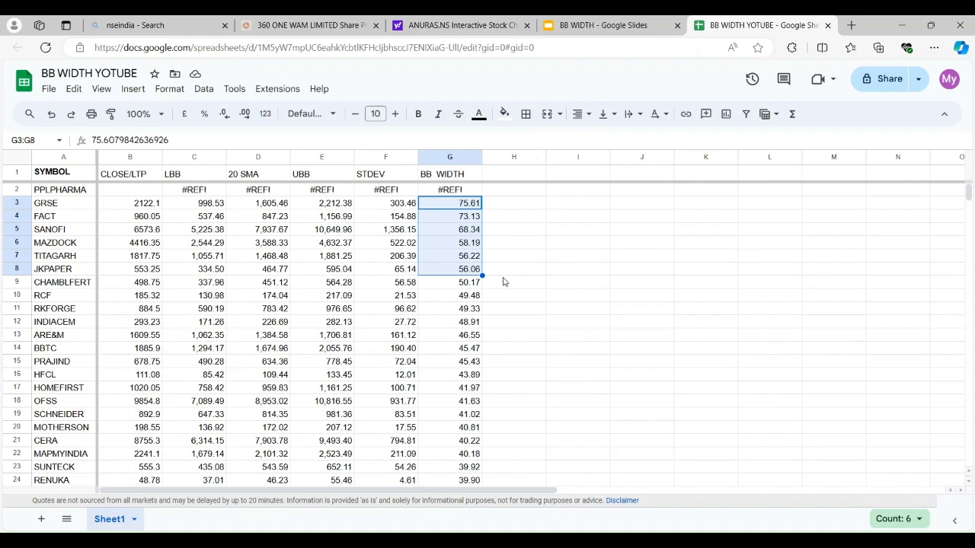
Pick GRSE in the sheet and look up GRSE.NS on Yahoo Finance to examine its Bollinger Bands chart
click(67, 209)
click(442, 25)
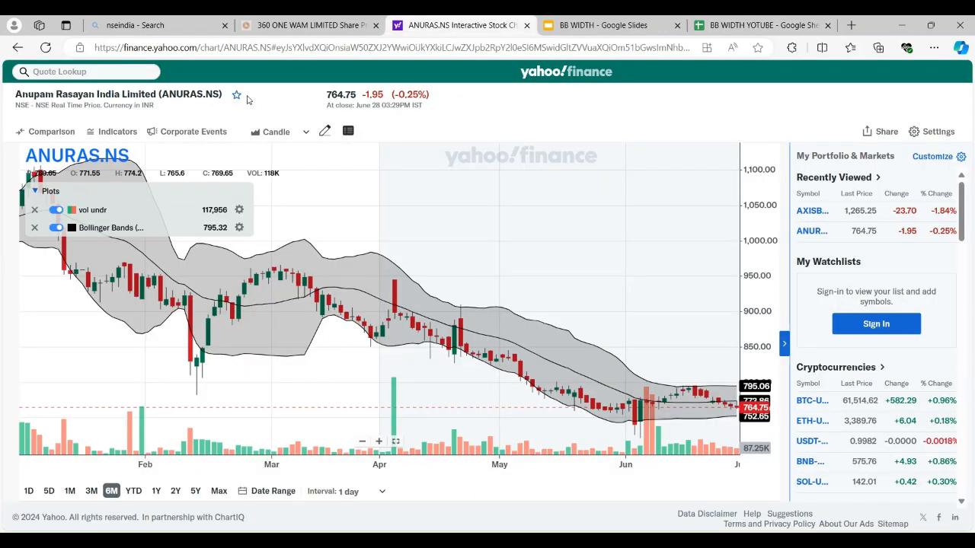
click(109, 77)
text(GRSE)
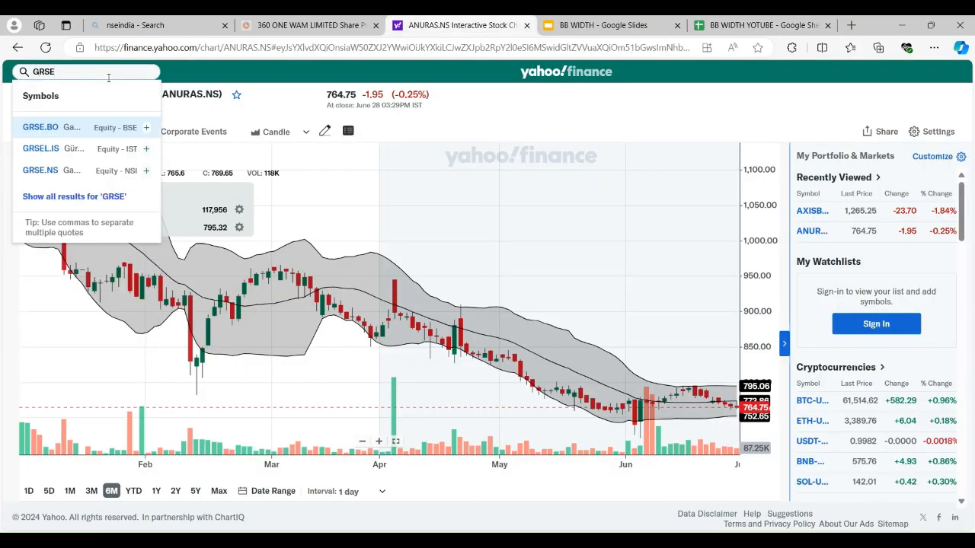
click(61, 170)
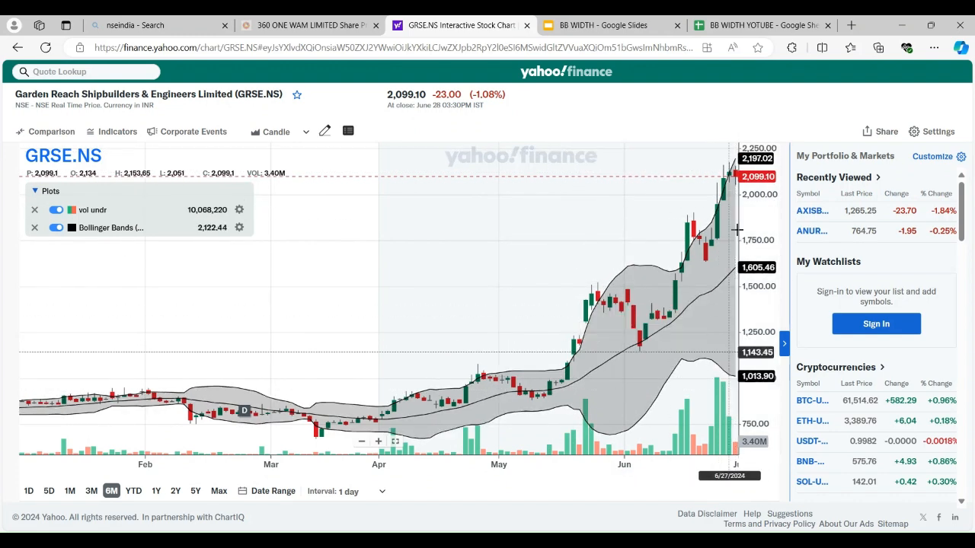
Go back to the BB WIDTH YOTUBE sheet, sort it by column G, A to Z, and select the BB WIDTH header
click(728, 28)
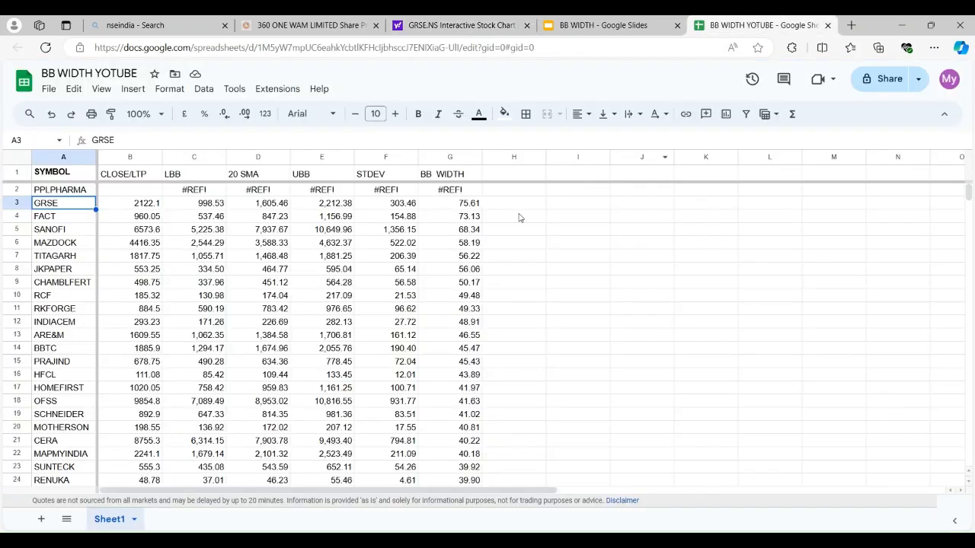
click(450, 156)
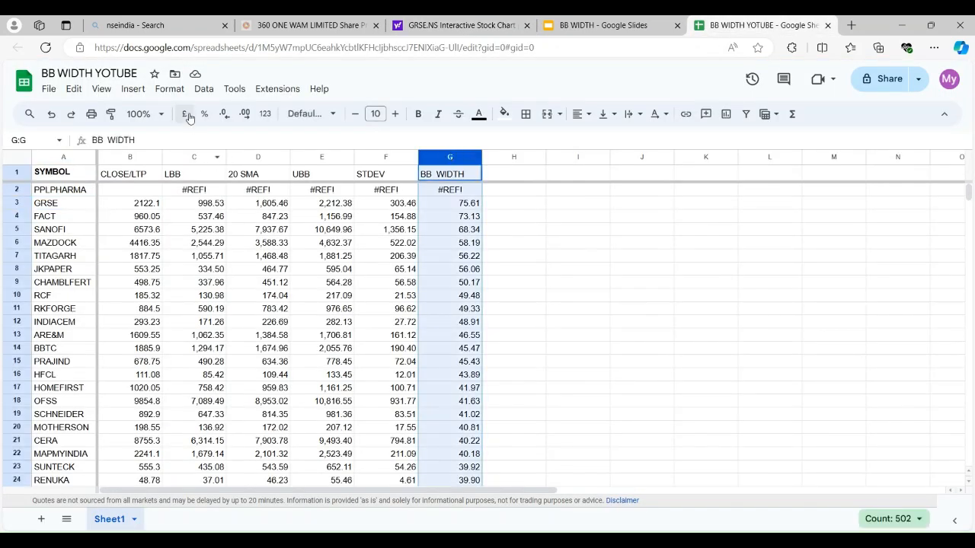
click(199, 92)
mouse_move(335, 113)
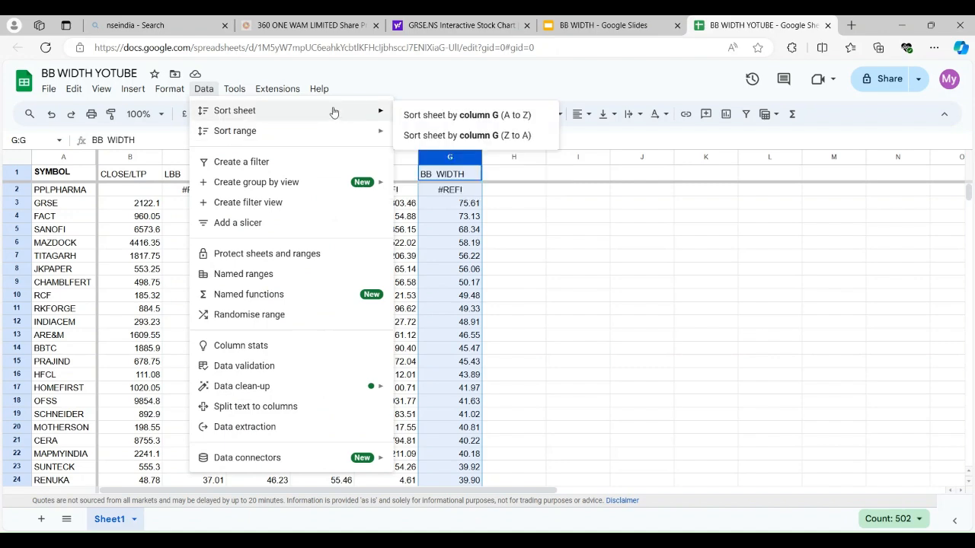
click(430, 118)
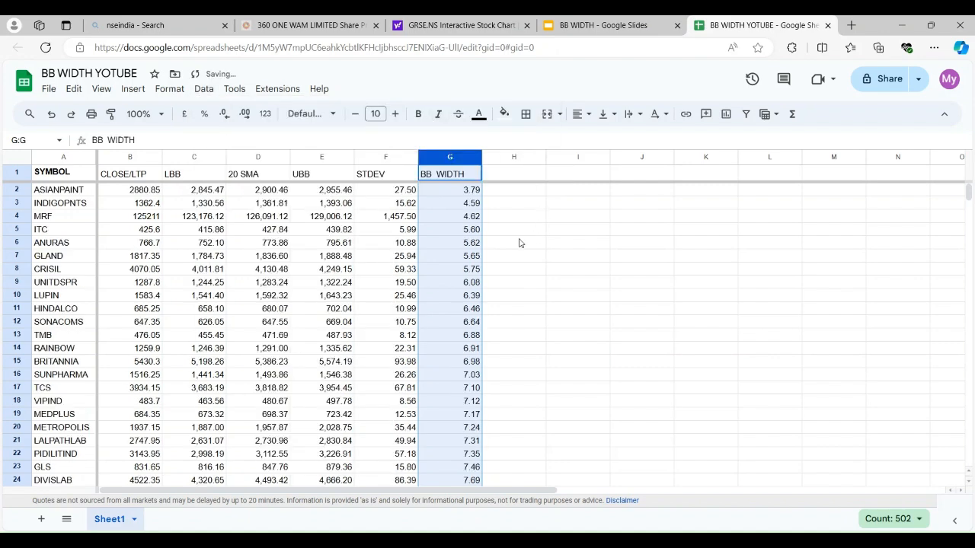
click(463, 195)
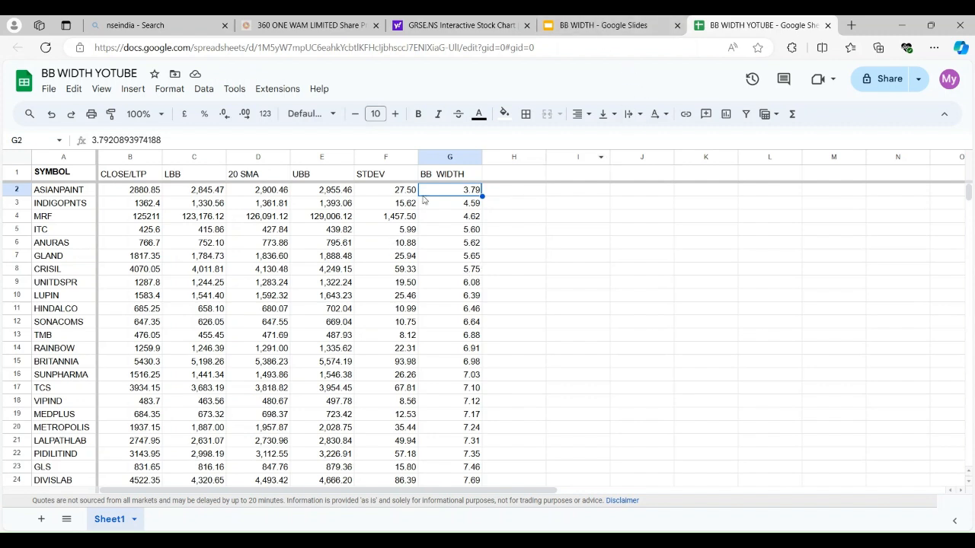
click(442, 176)
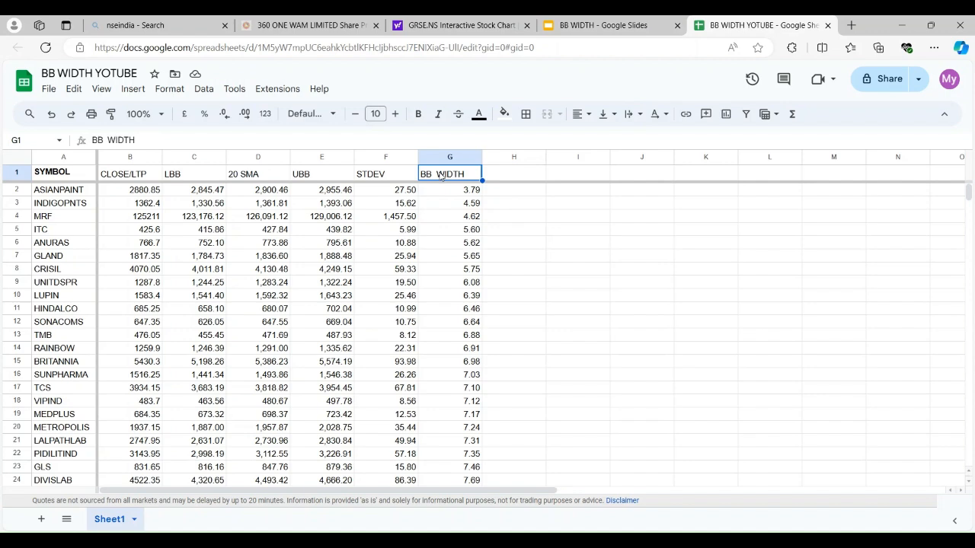
Switch to the BB WIDTH presentation in Google Slides and review the slides from the band width definition through the formulas and disclaimer to the closing thank-you slide
click(617, 27)
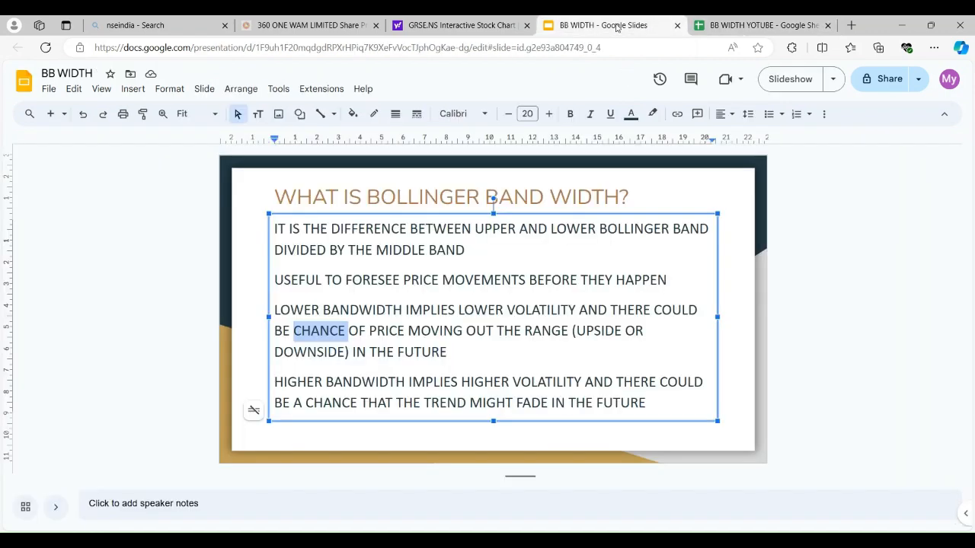
click(162, 271)
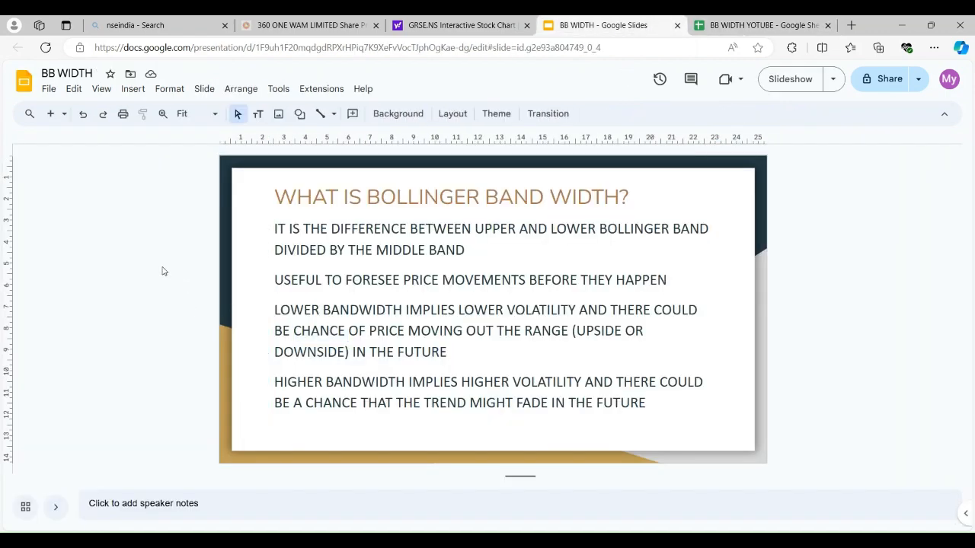
key(Page_Down)
key(Page_Down)
key(Page_Down)
key(Page_Down)
key(Page_Down)
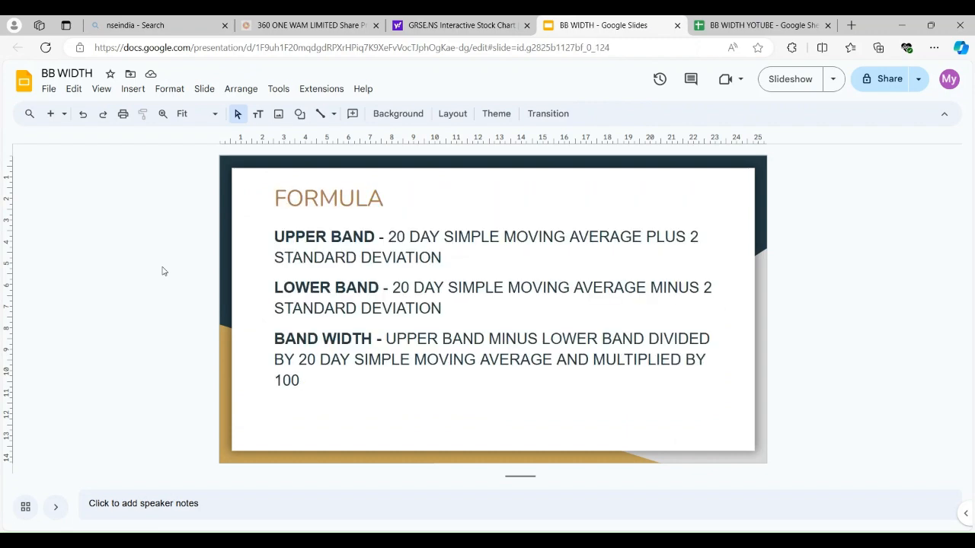
key(Page_Down)
key(Page_Down)
key(Page_Down)
key(Page_Down)
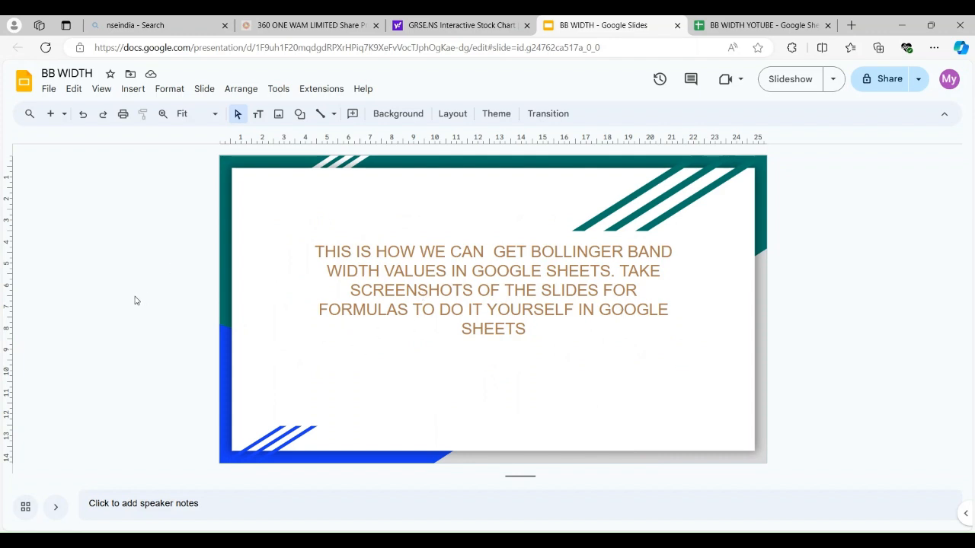
key(Page_Down)
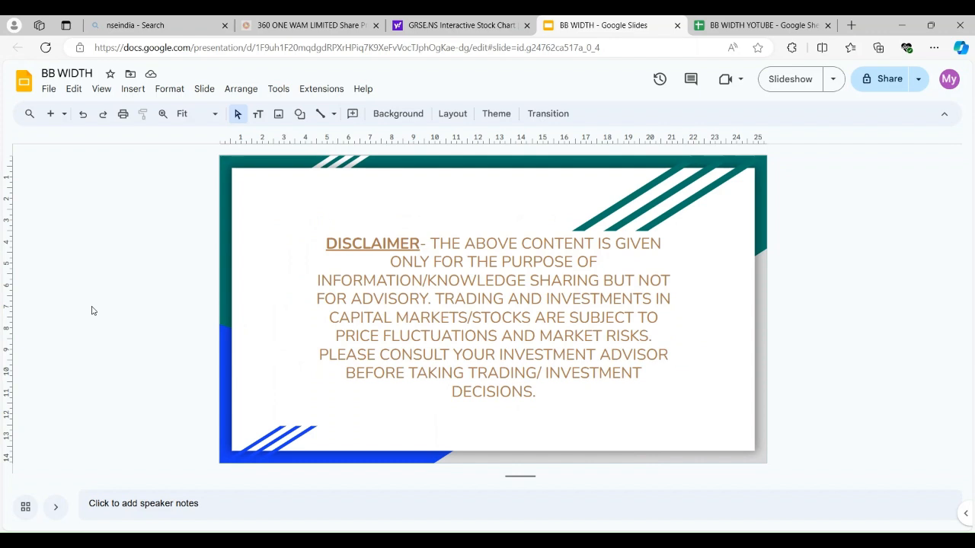
key(Page_Down)
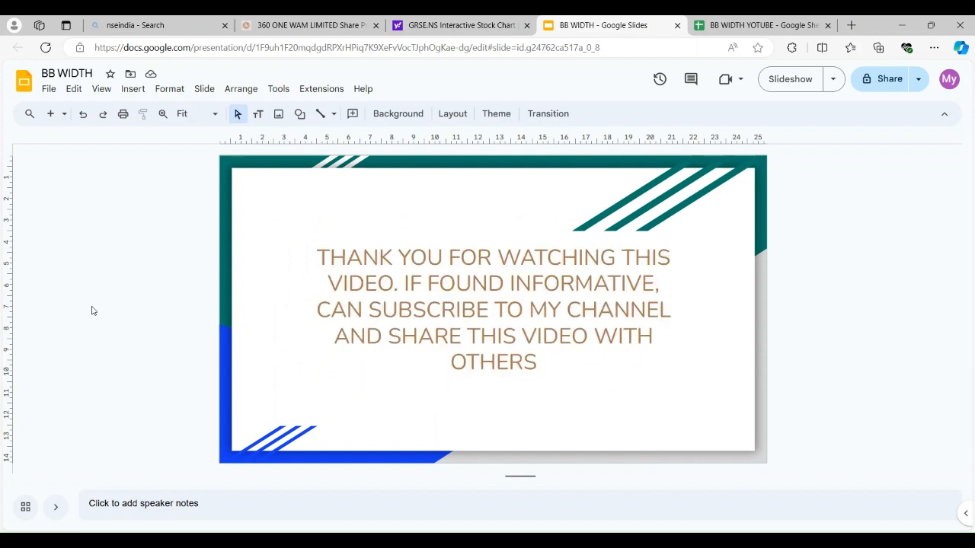